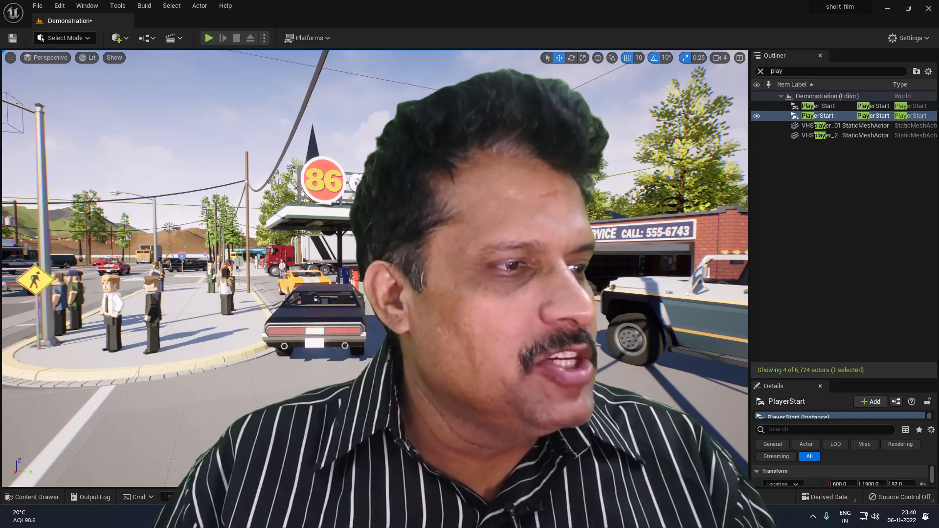
# - Launch Chrome under the chosen profile and load mixamo.com
pyautogui.click(514, 518)
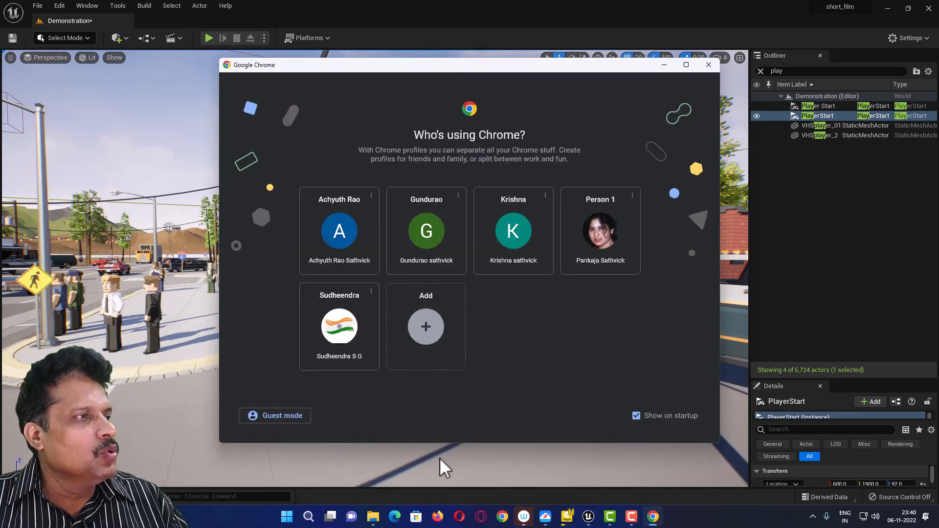
pyautogui.click(342, 364)
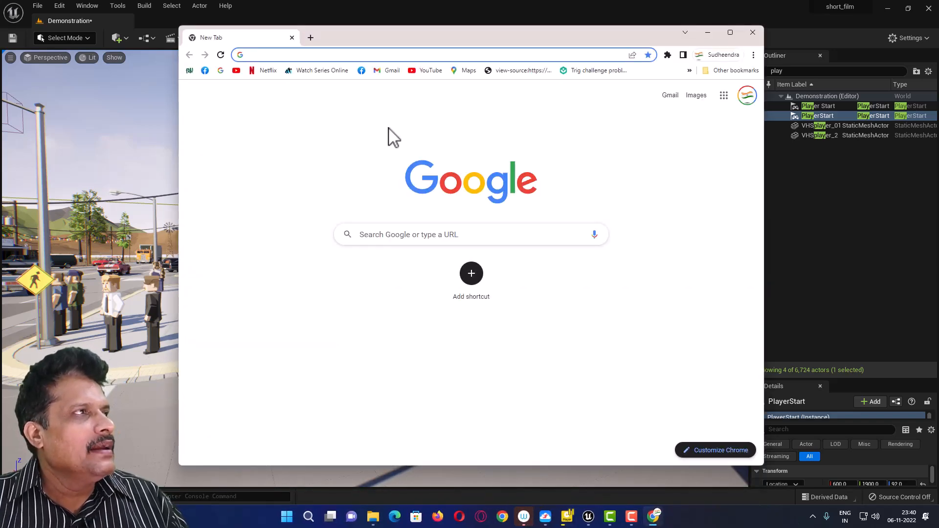
pyautogui.click(385, 54)
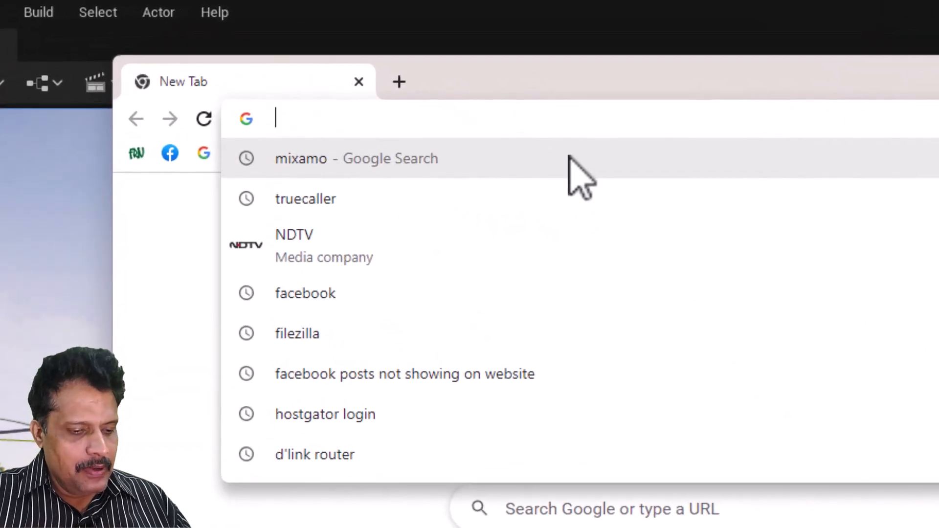
pyautogui.write('mixamio')
pyautogui.press('BackSpace')
pyautogui.press('BackSpace')
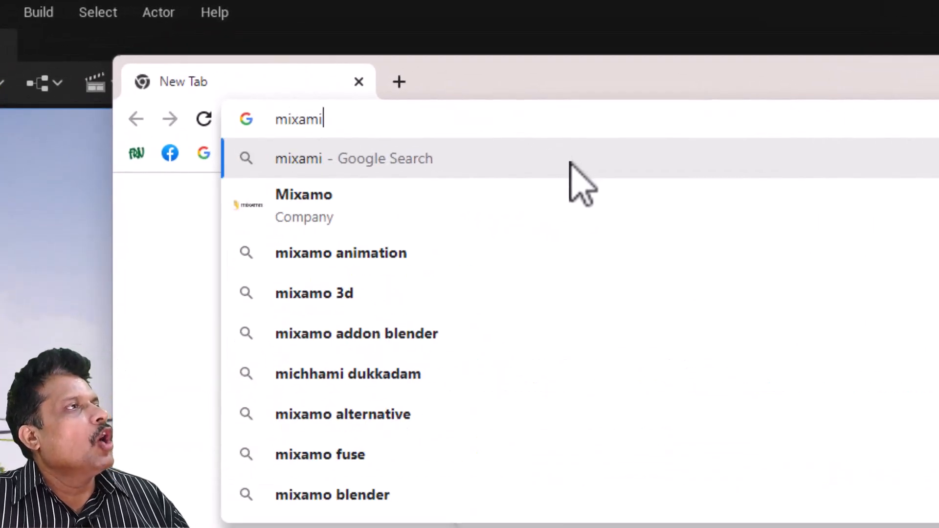
pyautogui.press('Escape')
pyautogui.write('mixamo')
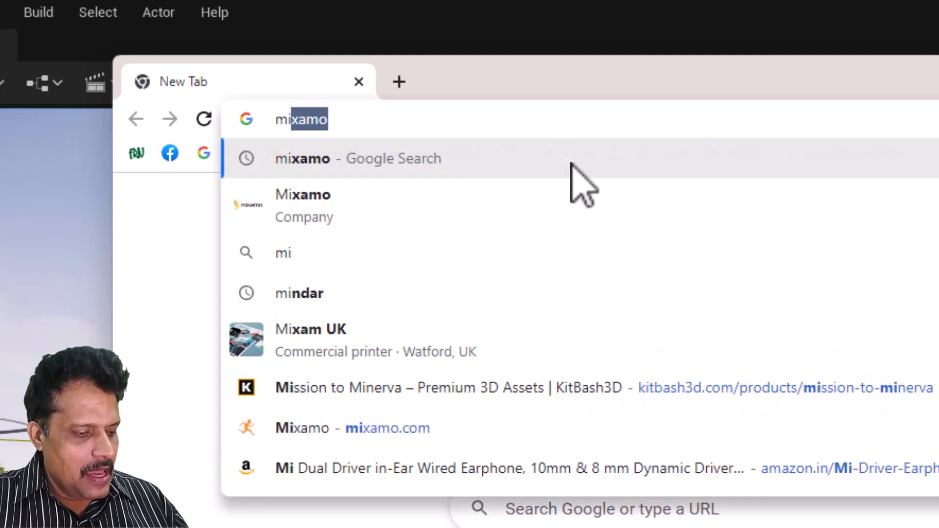
pyautogui.write('.com')
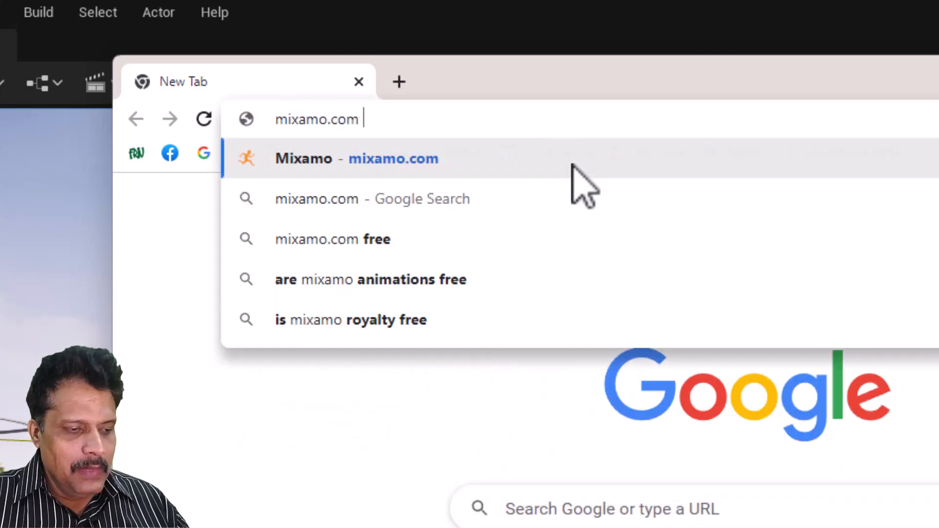
pyautogui.press('Return')
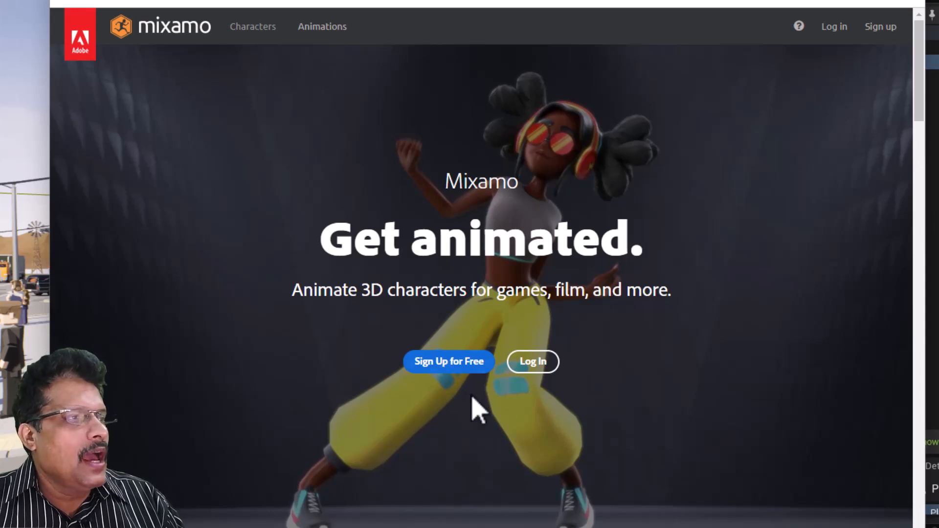
# - Log in to Mixamo with the Adobe account e-mail and password, skipping the backup e-mail prompt
pyautogui.click(531, 364)
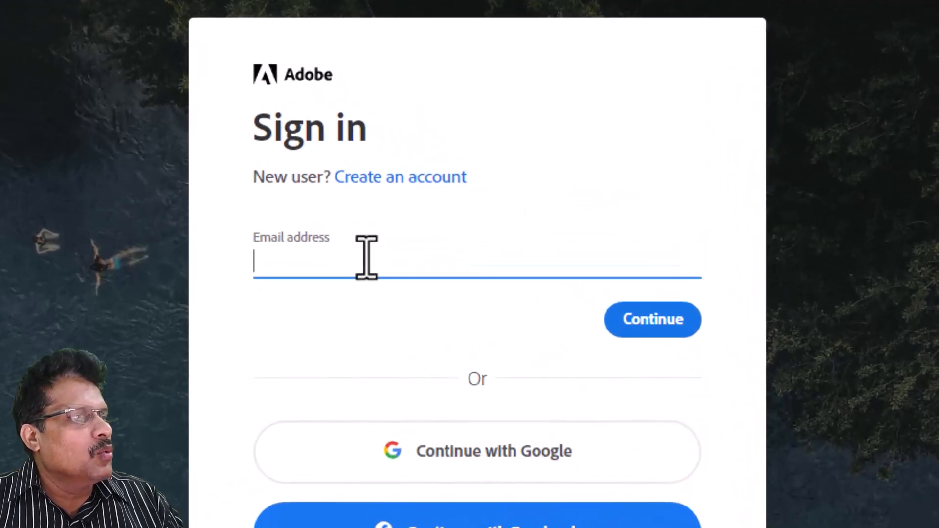
pyautogui.click(367, 257)
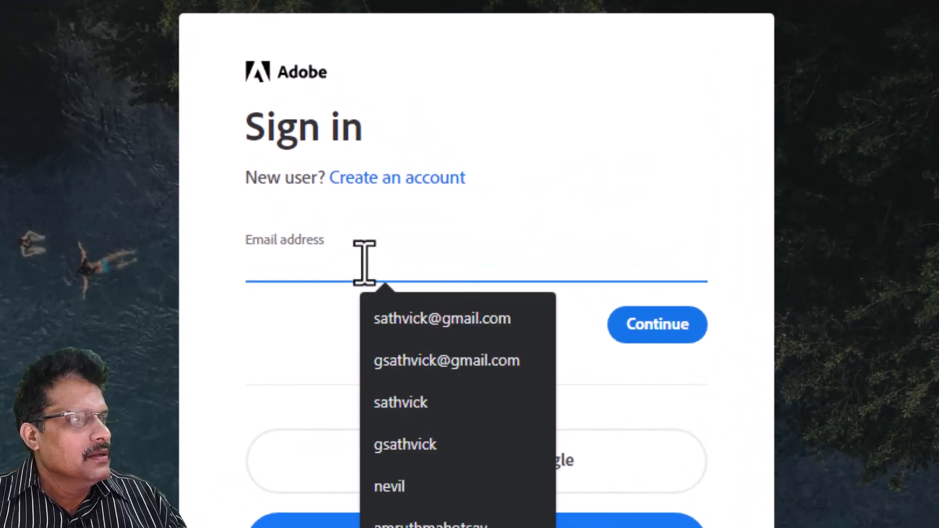
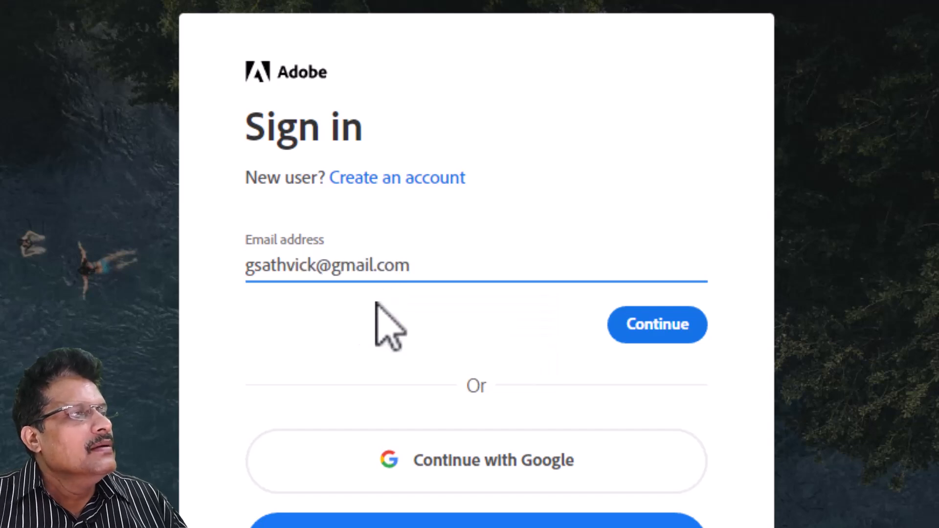
pyautogui.click(674, 323)
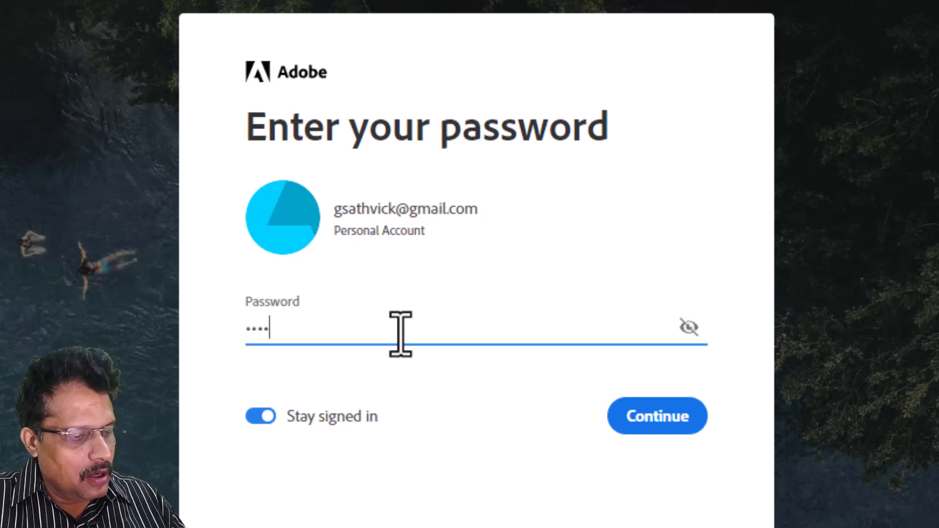
pyautogui.write('*************')
pyautogui.click(660, 416)
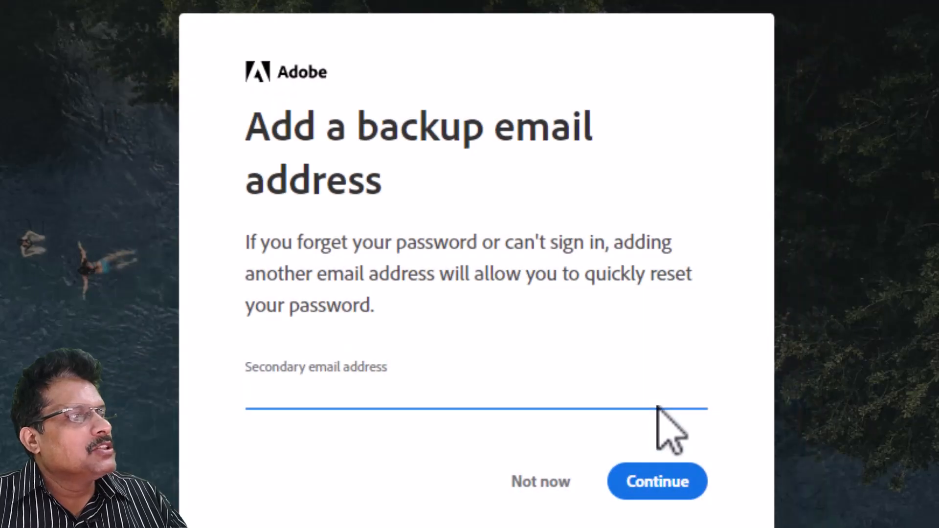
pyautogui.click(520, 484)
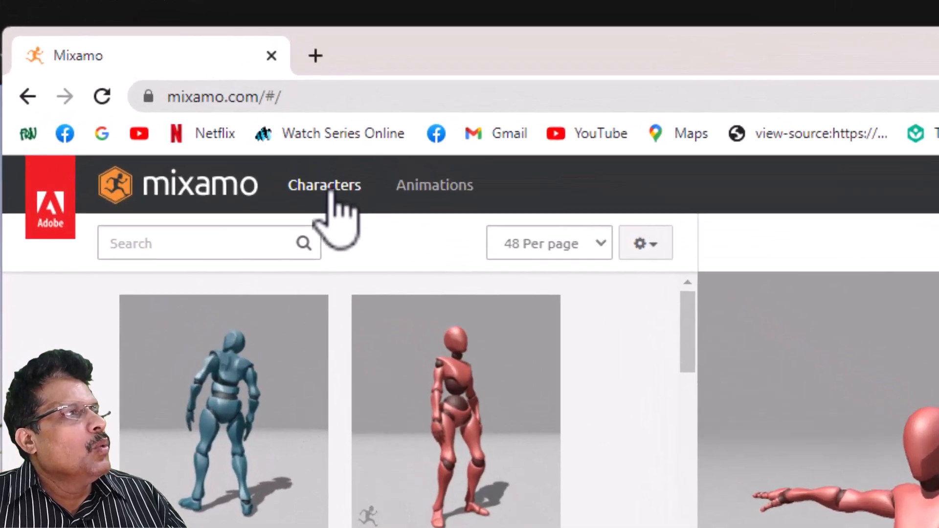
# - Open the Characters library and scroll through its first page of characters
pyautogui.click(330, 192)
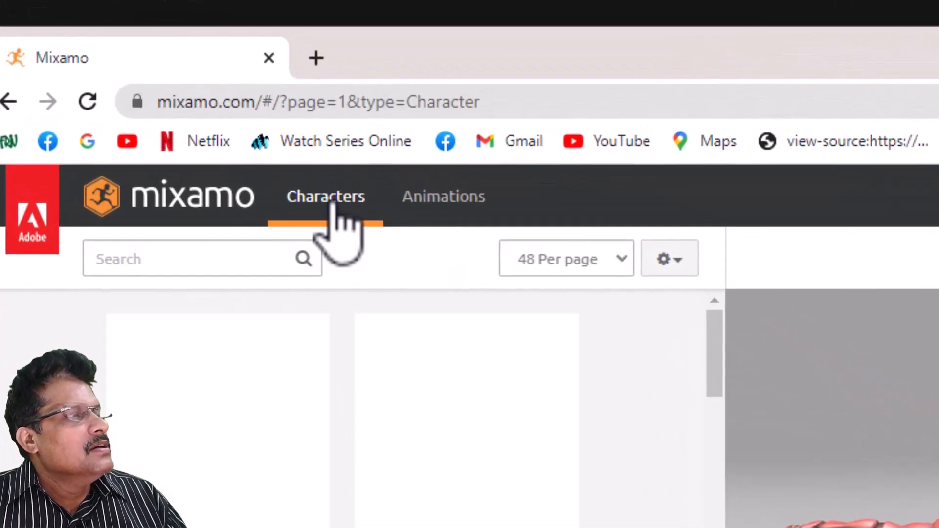
pyautogui.click(443, 200)
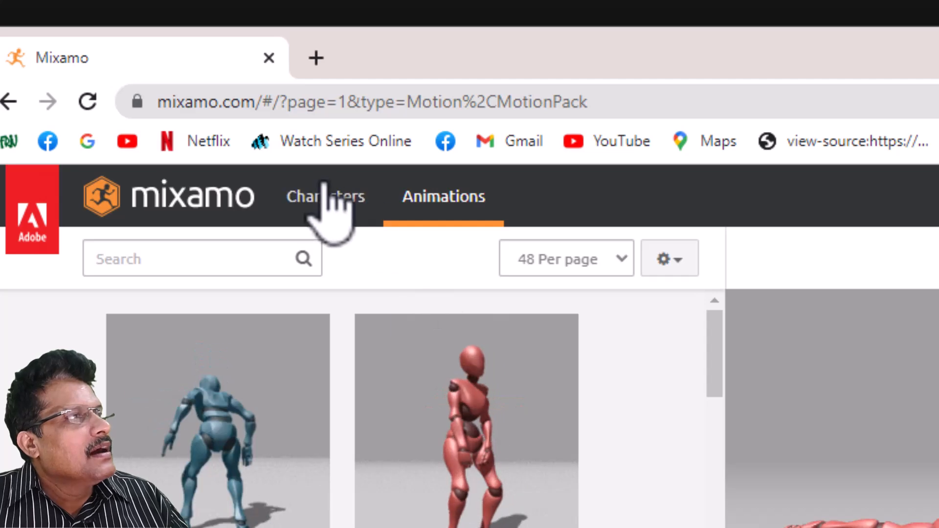
pyautogui.click(323, 197)
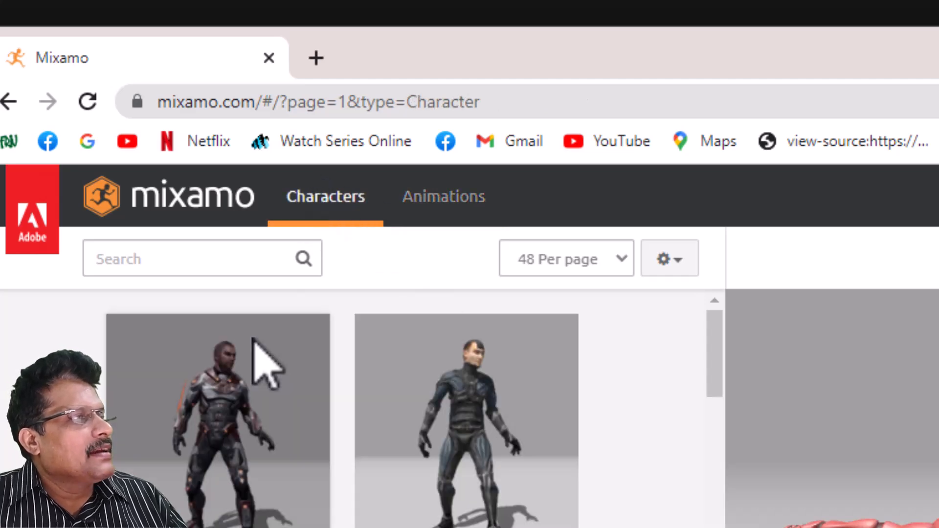
pyautogui.scroll(-10, 240, 452)
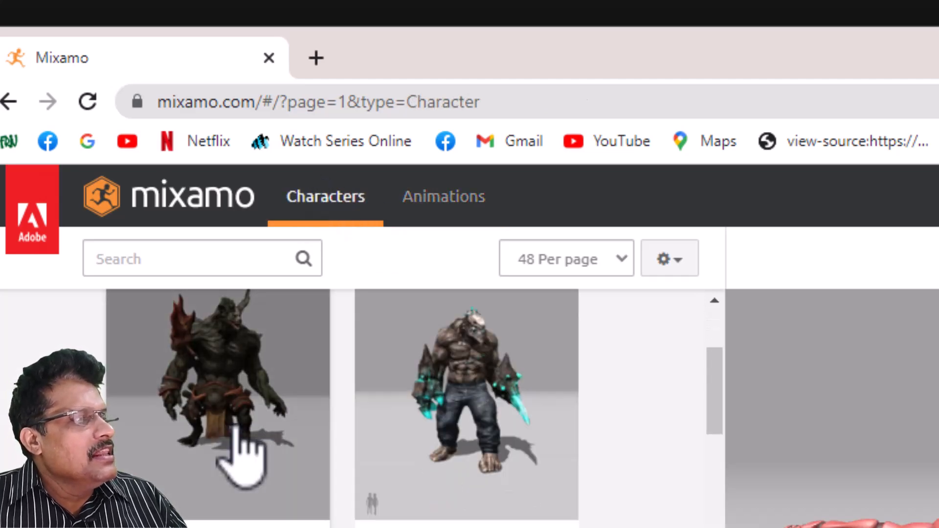
pyautogui.scroll(-10, 240, 452)
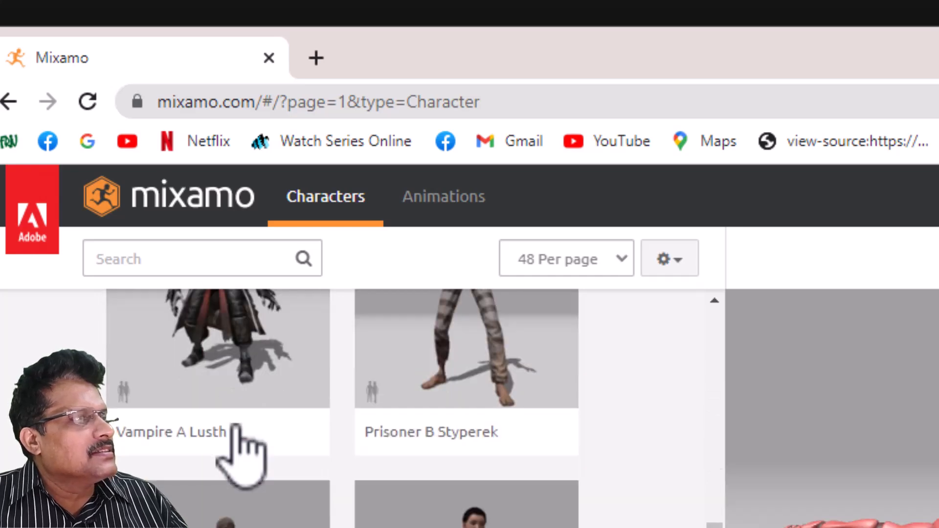
pyautogui.scroll(-10, 240, 453)
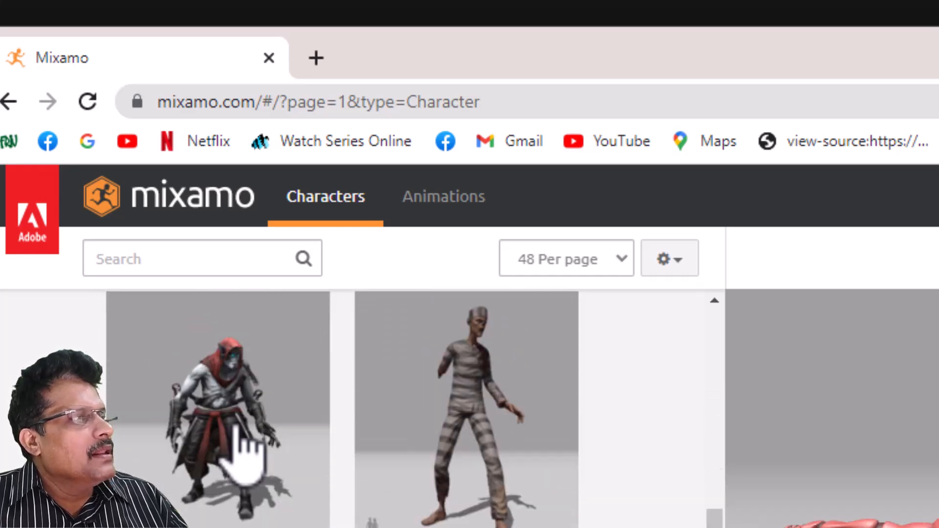
pyautogui.scroll(5, 239, 452)
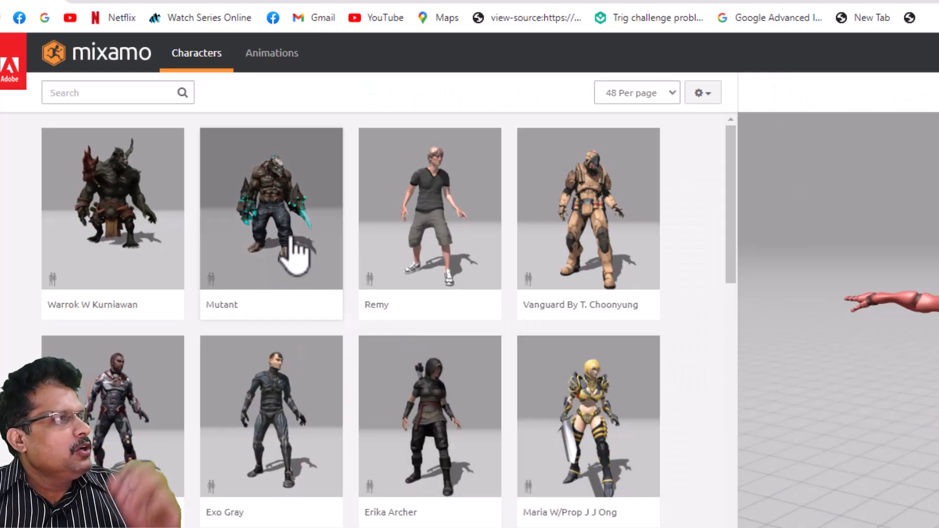
pyautogui.scroll(-20, 269, 327)
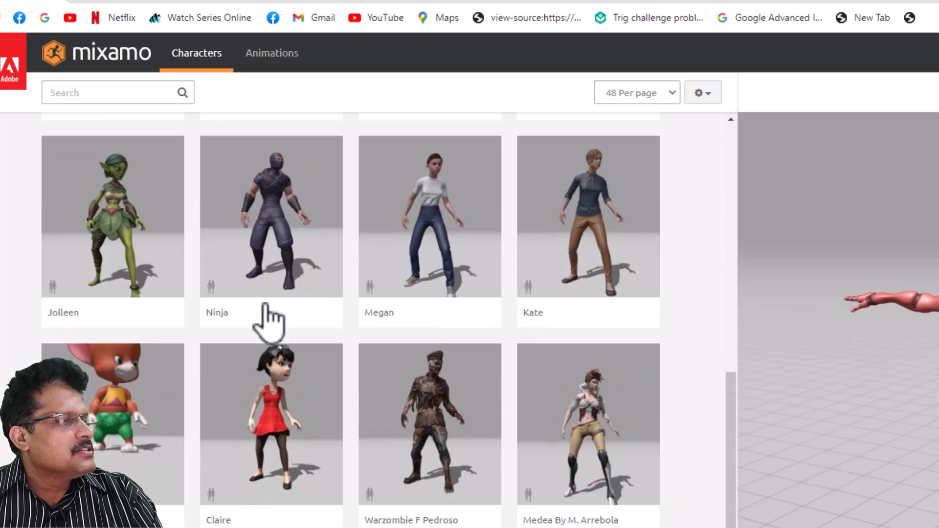
pyautogui.scroll(-10, 265, 306)
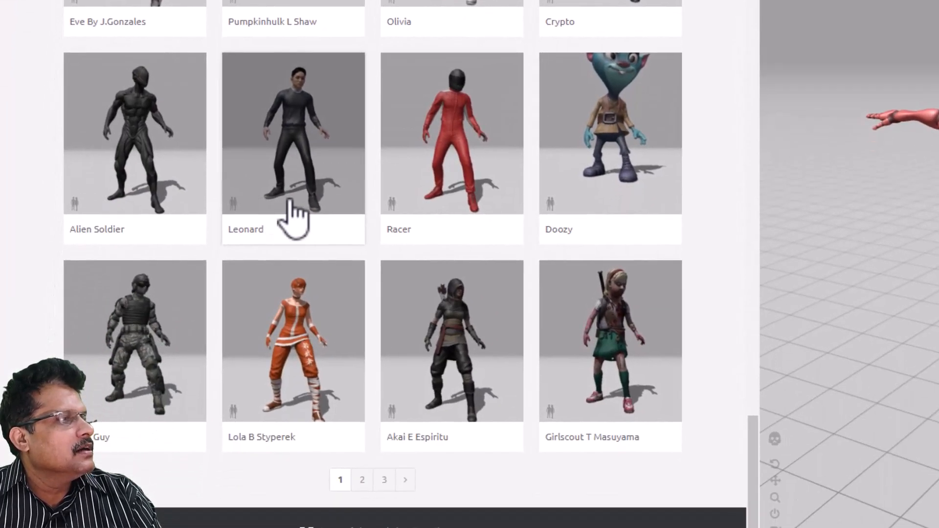
# - Move to the next page of characters and scroll to the Bryce card
pyautogui.click(405, 470)
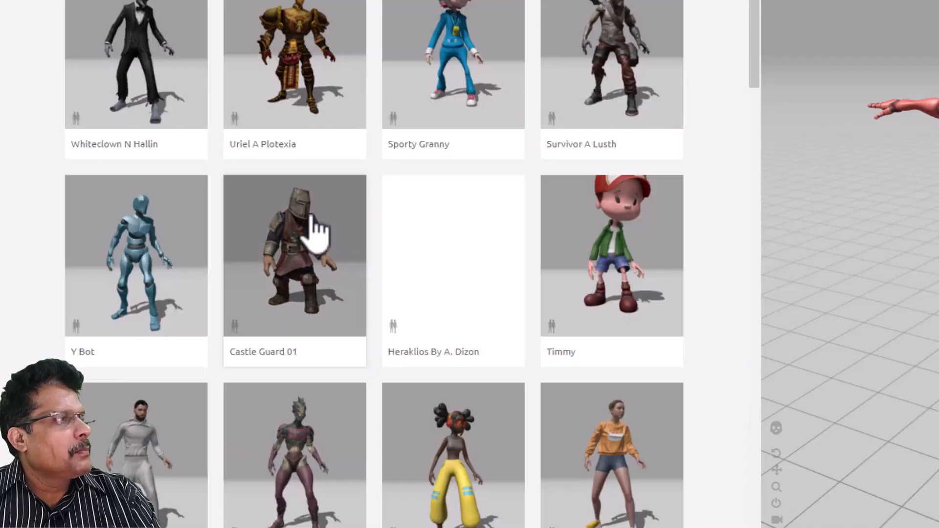
pyautogui.scroll(-8, 317, 230)
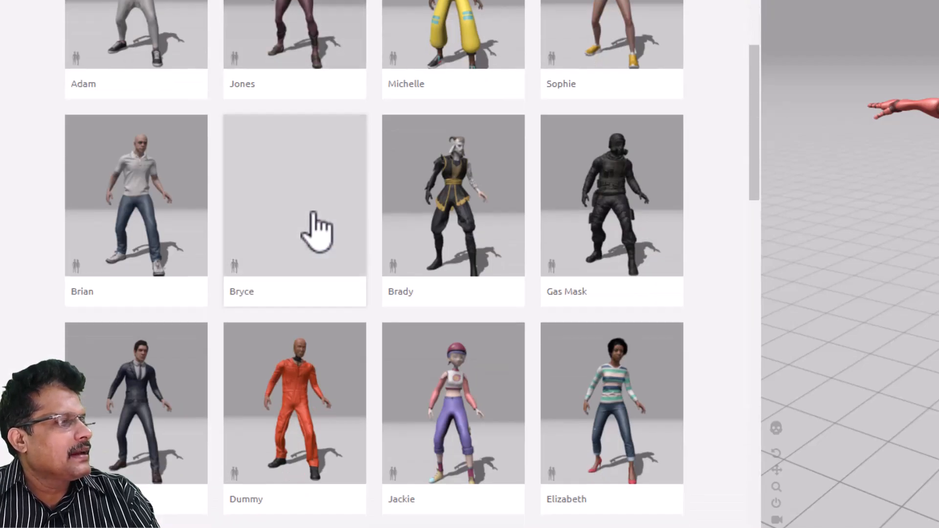
pyautogui.scroll(-4, 349, 401)
pyautogui.scroll(2, 350, 401)
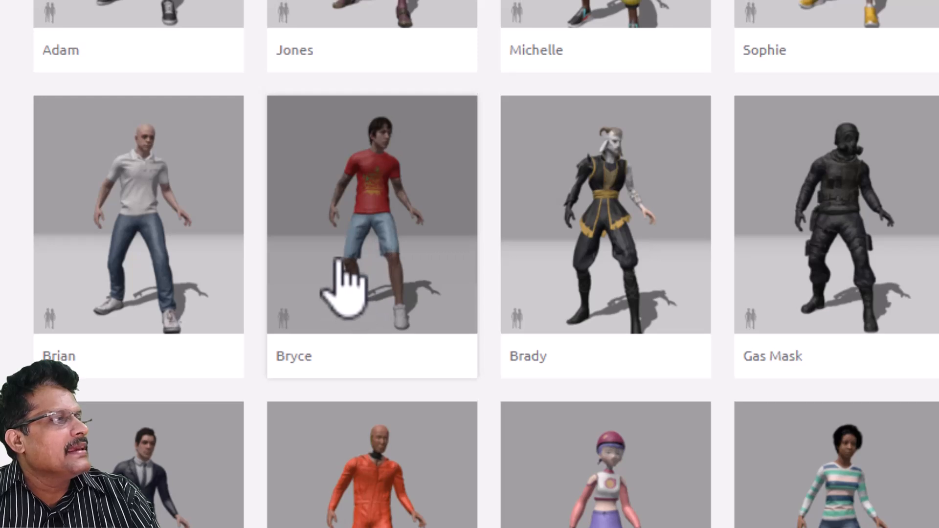
# - Select Bryce and download him as FBX Binary (.fbx) in T-pose
pyautogui.click(386, 212)
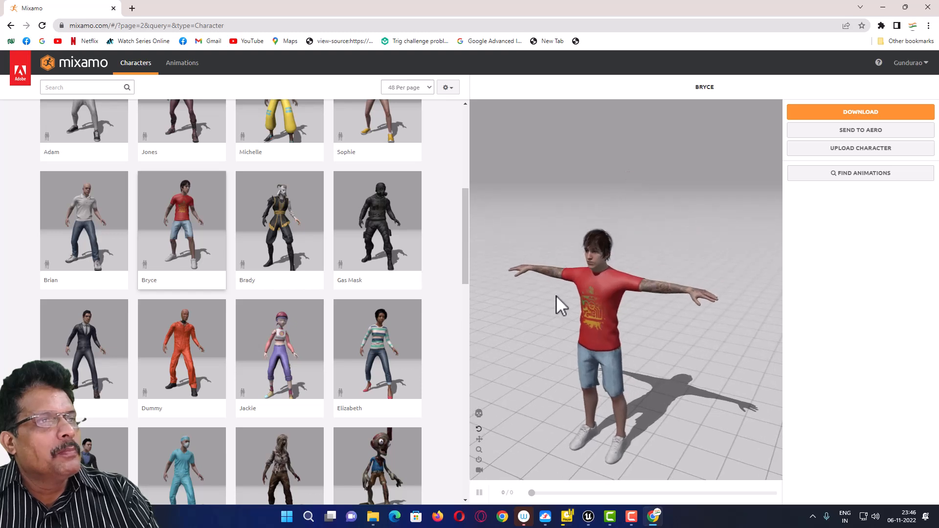
pyautogui.moveTo(574, 260)
pyautogui.mouseDown()
pyautogui.moveTo(590, 272)
pyautogui.moveTo(565, 263)
pyautogui.mouseUp()
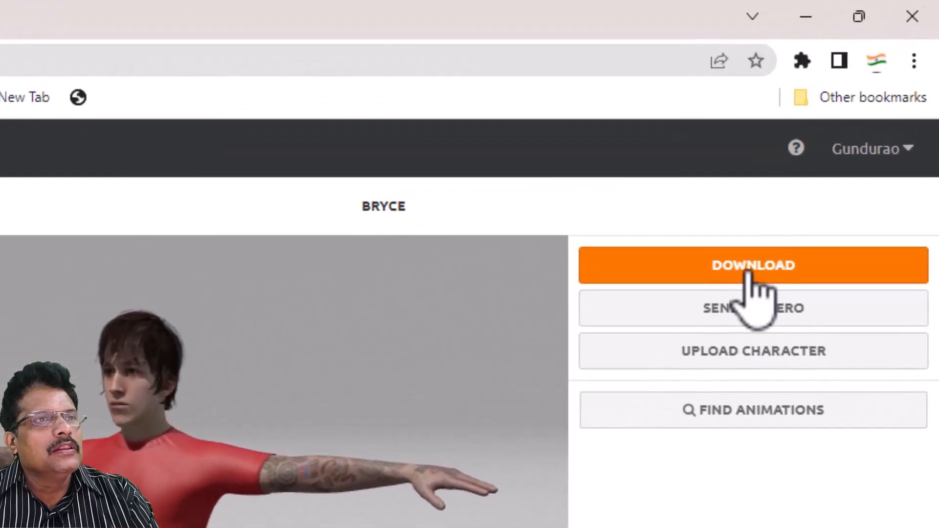
pyautogui.click(859, 114)
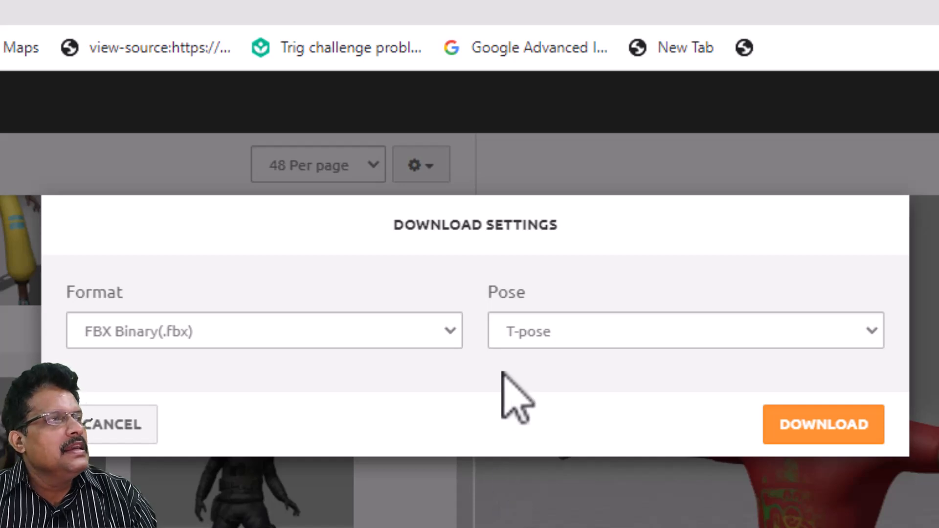
pyautogui.click(219, 327)
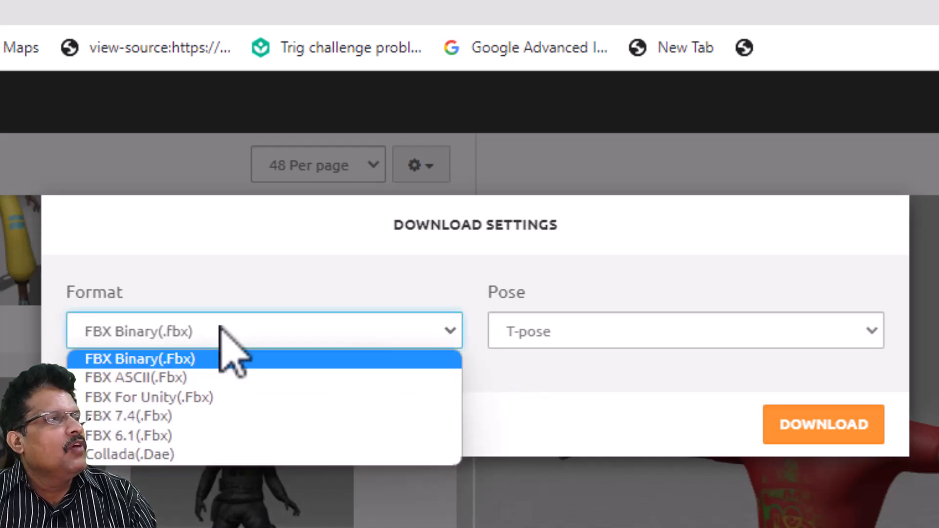
pyautogui.click(209, 352)
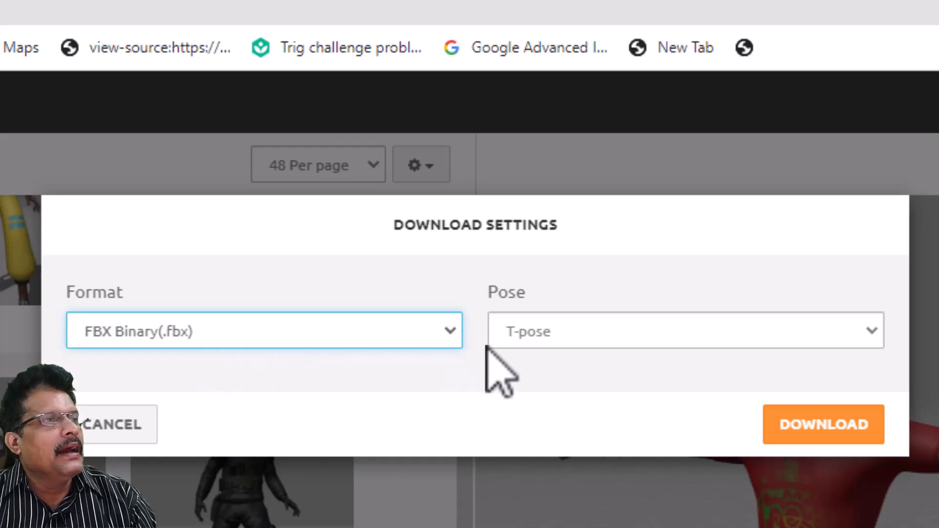
pyautogui.click(562, 331)
pyautogui.click(562, 359)
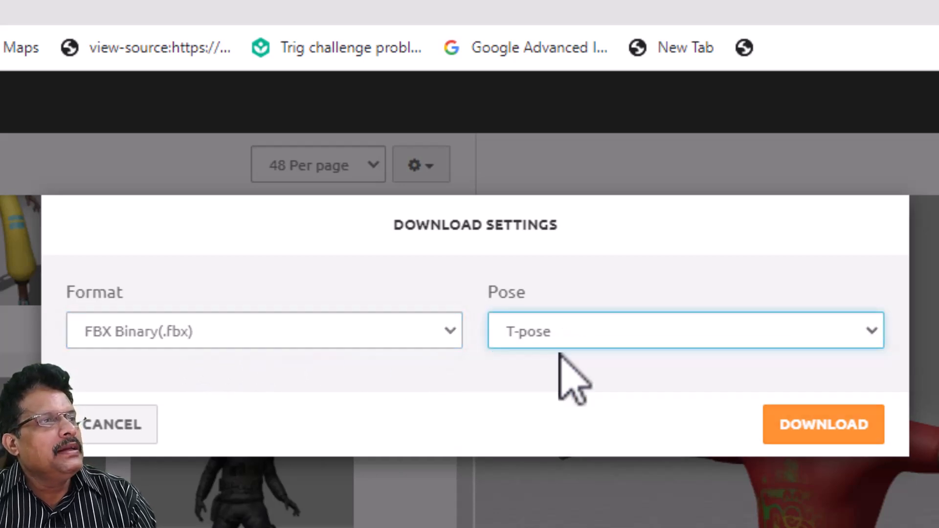
pyautogui.click(814, 437)
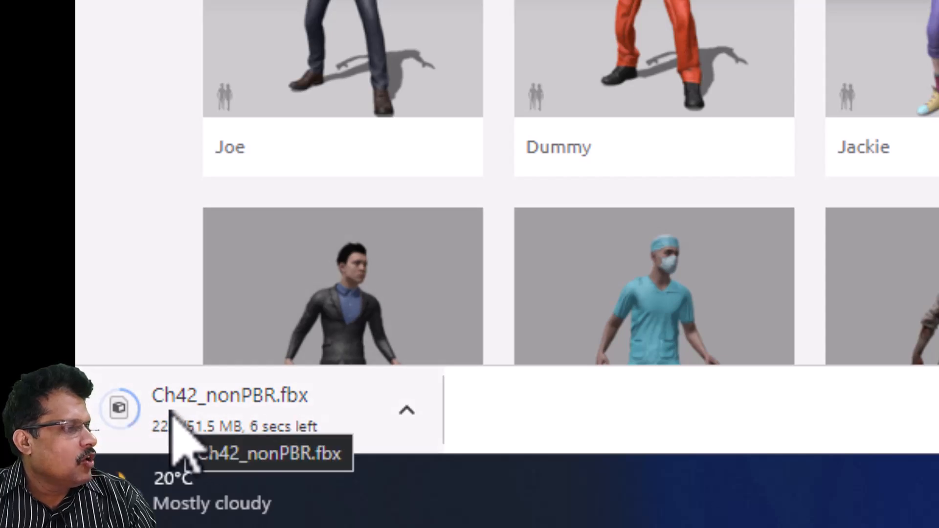
# - Show the download in its folder and rename Ch42_nonPBR.fbx to bryce.fbx
pyautogui.click(413, 423)
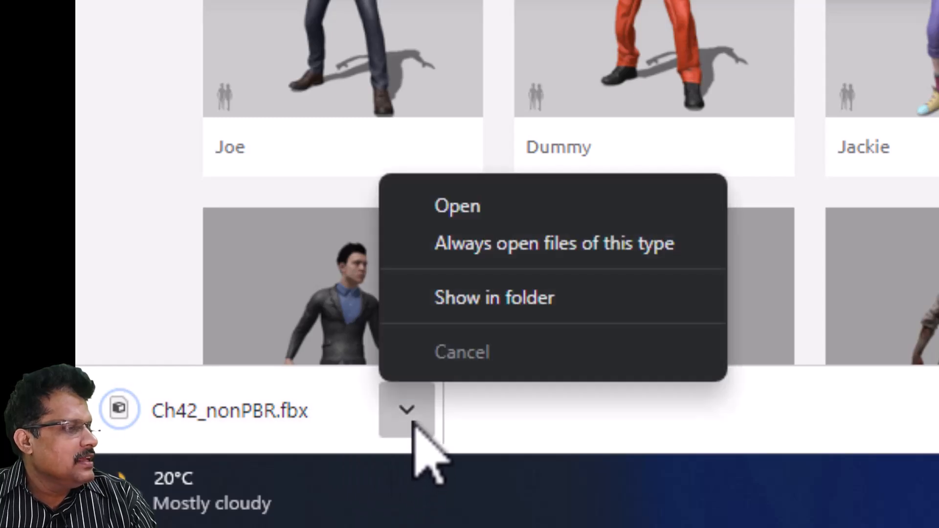
pyautogui.click(467, 303)
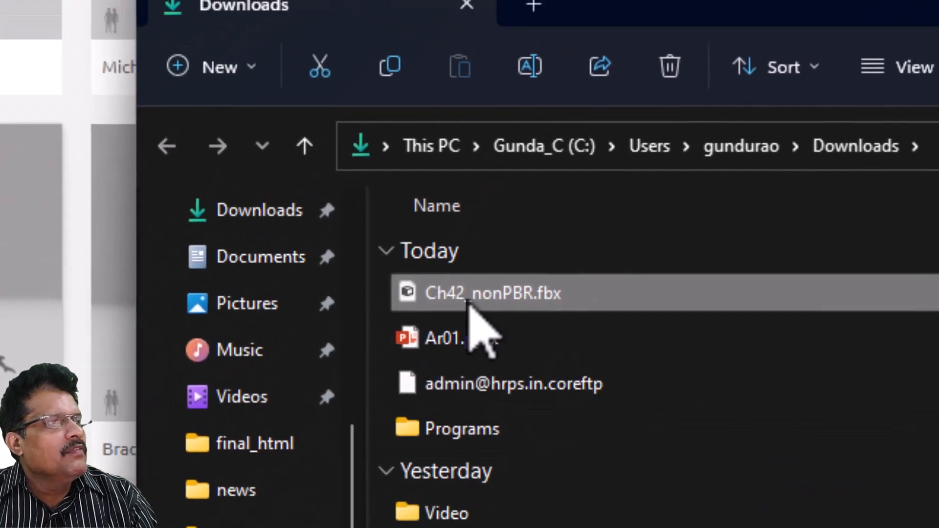
pyautogui.rightClick(468, 297)
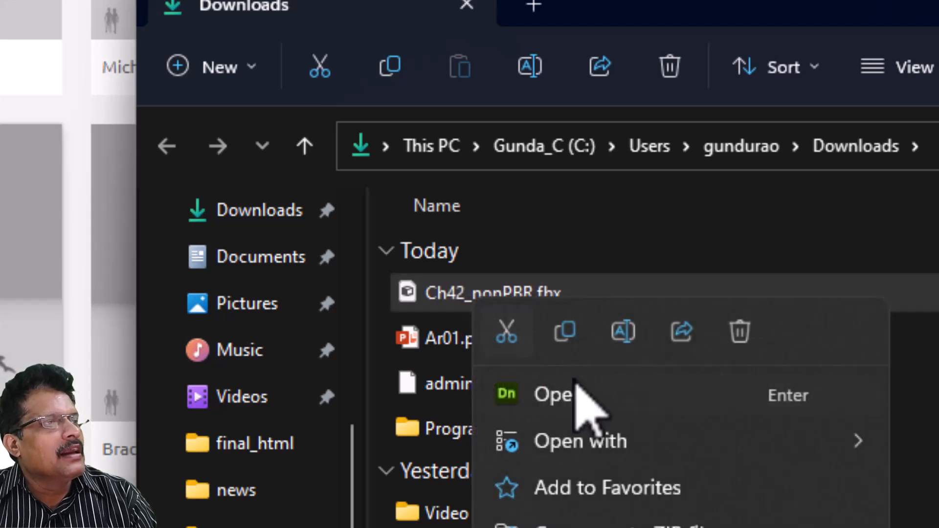
pyautogui.click(623, 333)
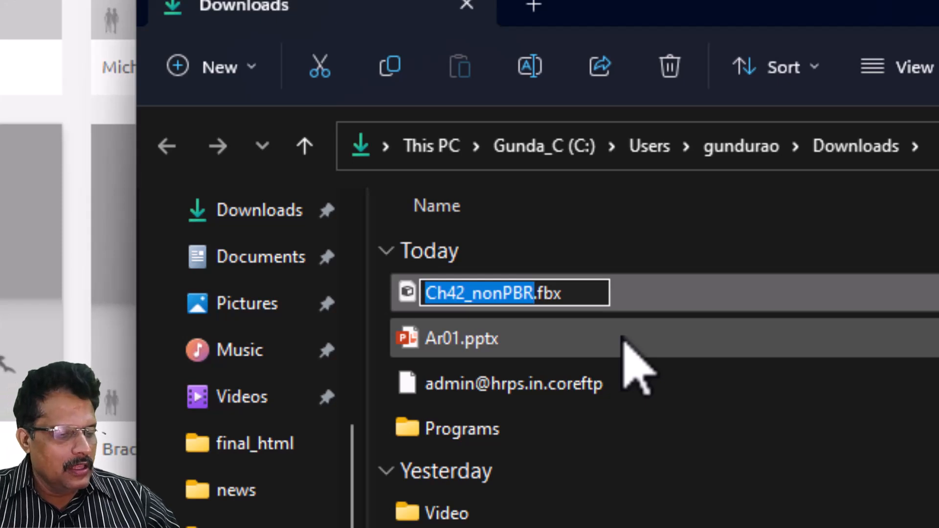
pyautogui.write('bryce')
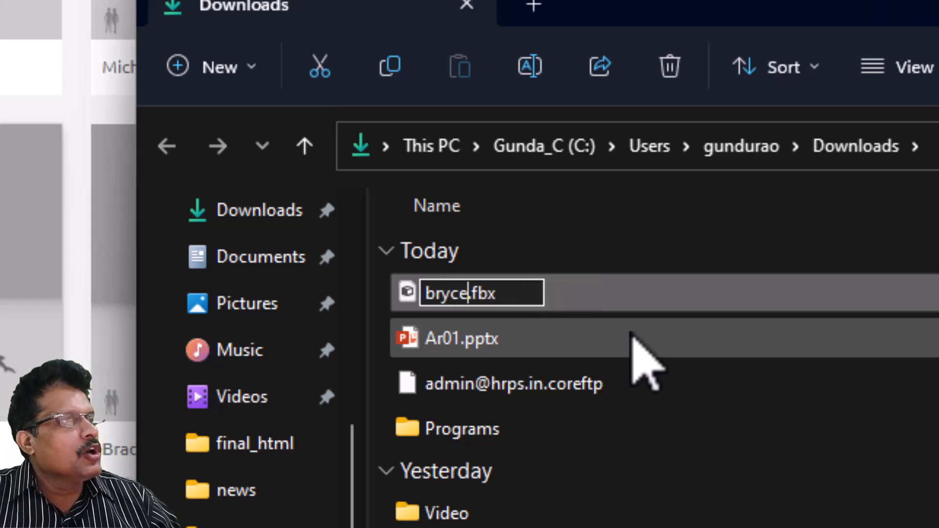
pyautogui.click(651, 387)
# - Copy bryce.fbx to the clipboard
pyautogui.click(519, 300)
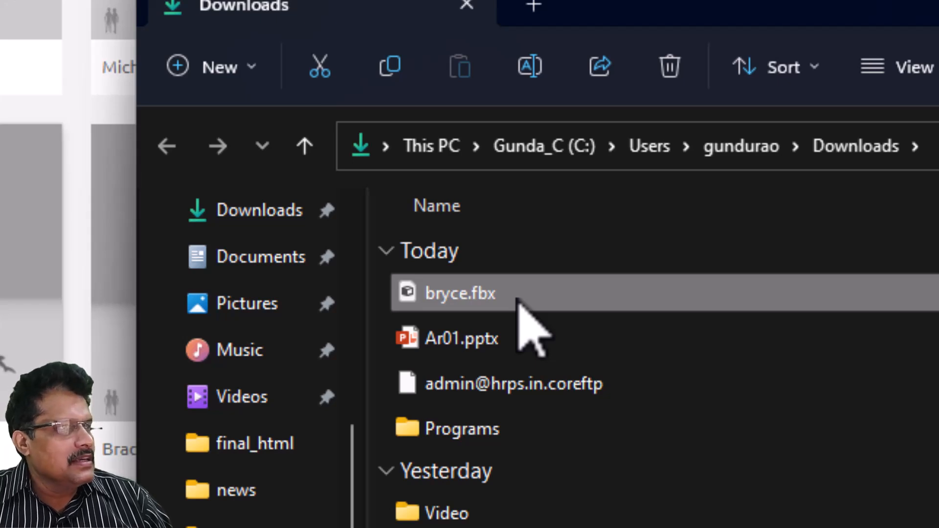
pyautogui.rightClick(519, 300)
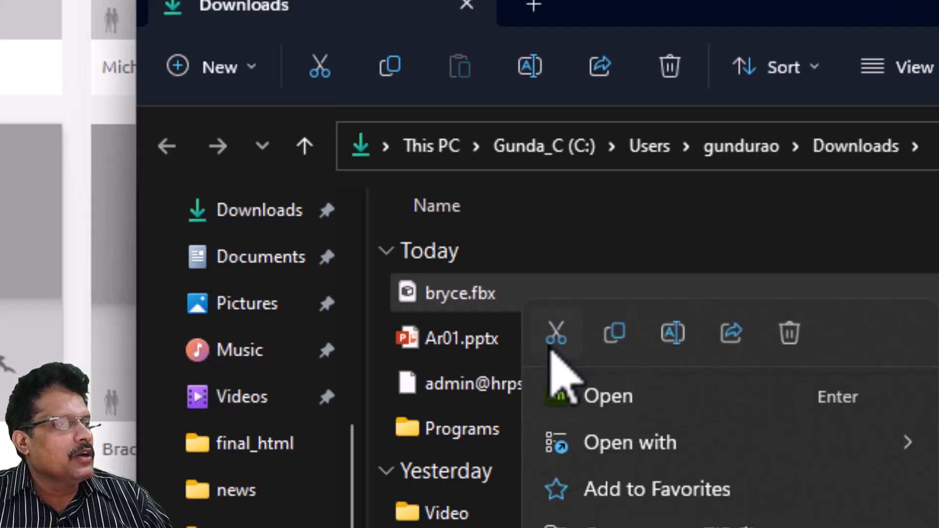
pyautogui.click(611, 333)
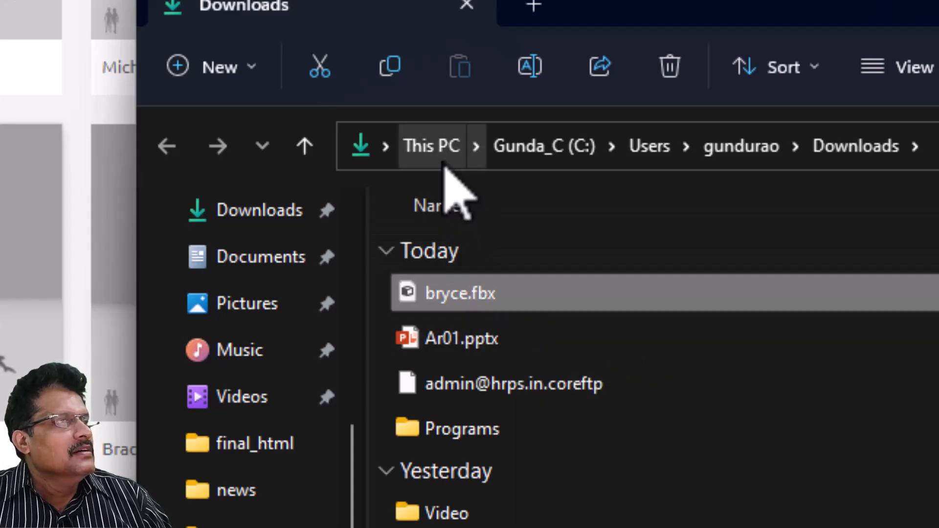
# - Browse to H:\st_joseph_2022\Unreal_environment\01_make_short_film
pyautogui.click(432, 159)
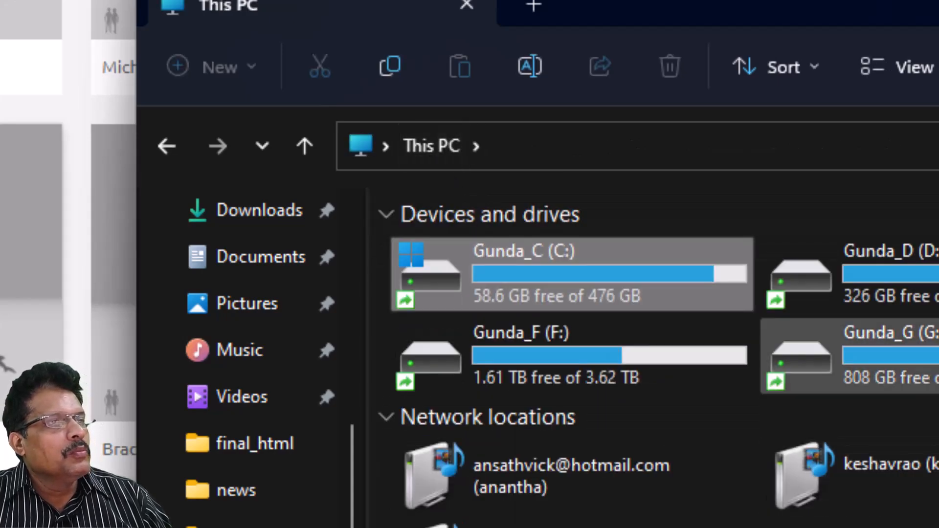
pyautogui.doubleClick(650, 251)
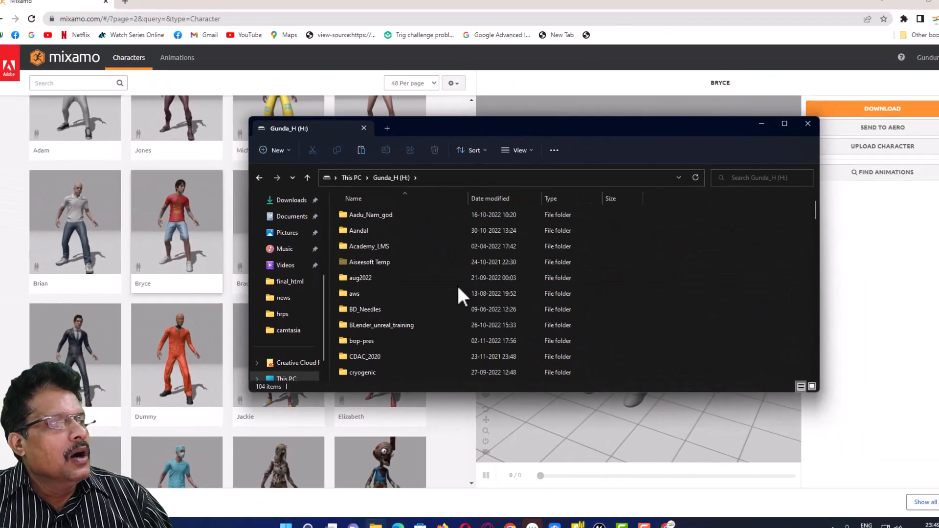
pyautogui.scroll(-20, 455, 291)
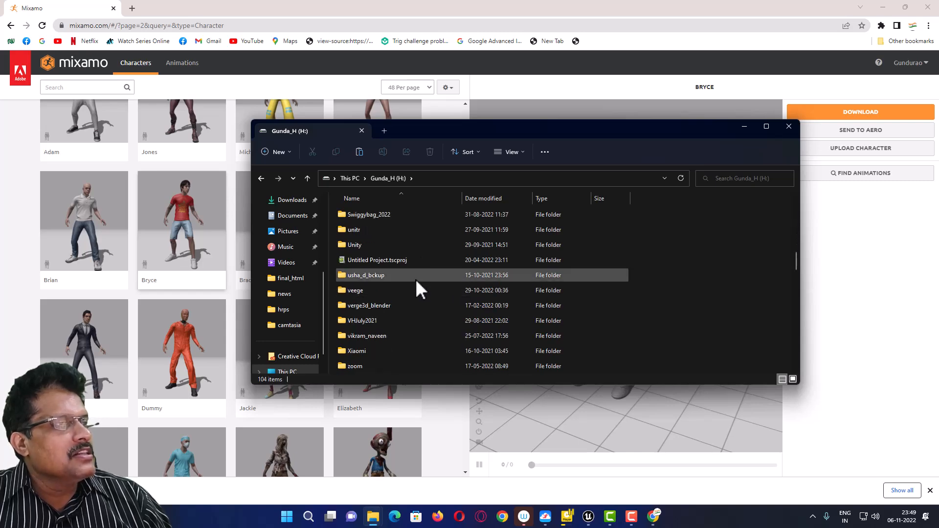
pyautogui.scroll(1, 415, 279)
pyautogui.doubleClick(464, 213)
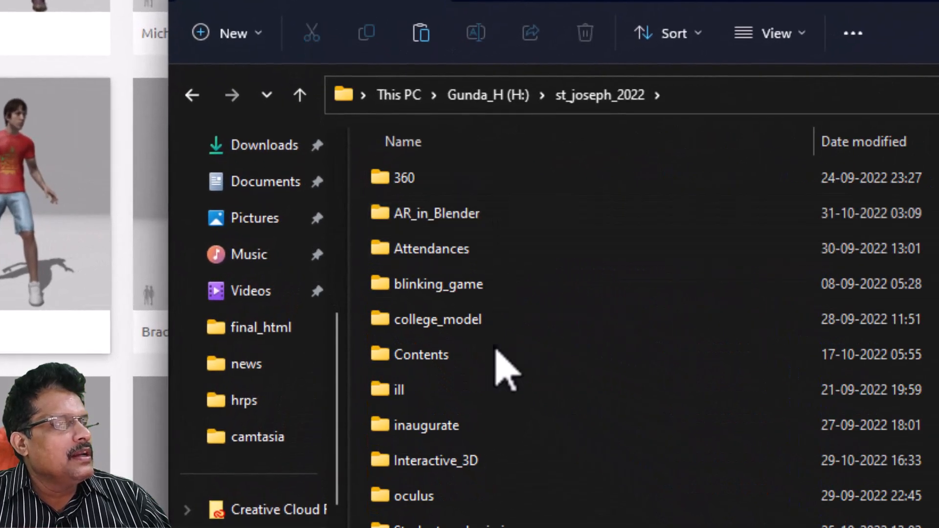
pyautogui.scroll(-3, 509, 352)
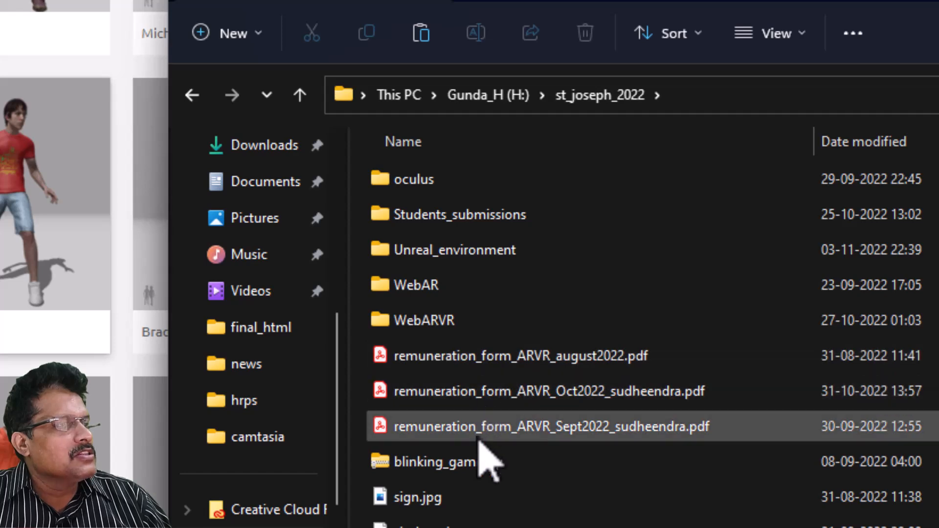
pyautogui.doubleClick(507, 249)
pyautogui.doubleClick(485, 178)
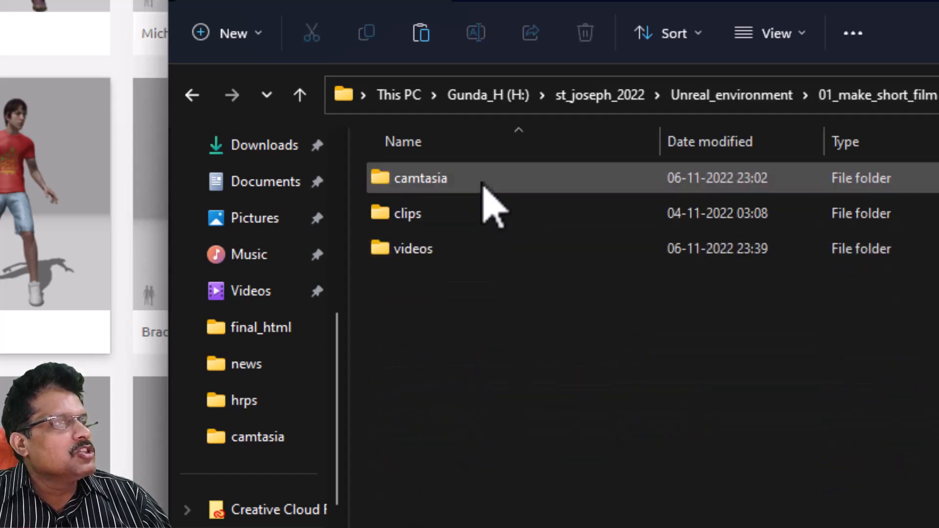
# - Create a charcters folder there and paste bryce.fbx into it
pyautogui.rightClick(459, 363)
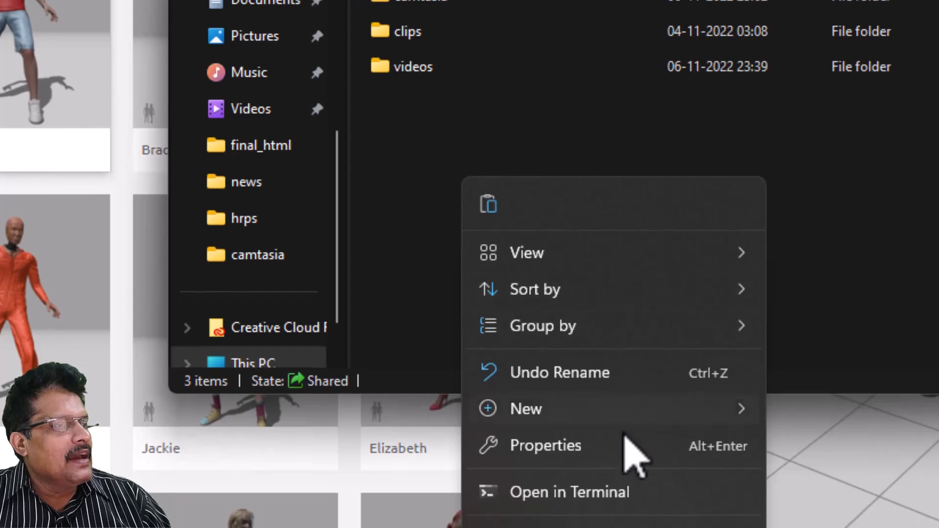
pyautogui.moveTo(636, 431)
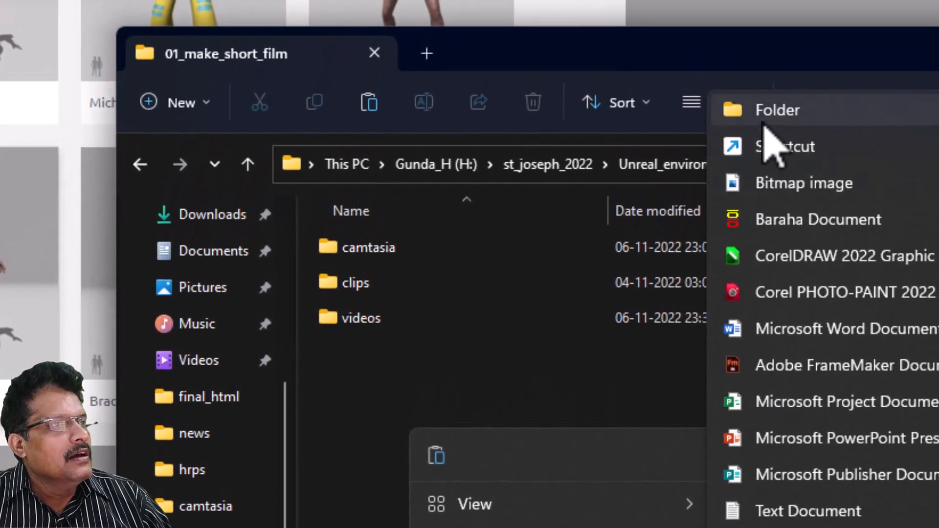
pyautogui.click(767, 120)
pyautogui.write('charcters')
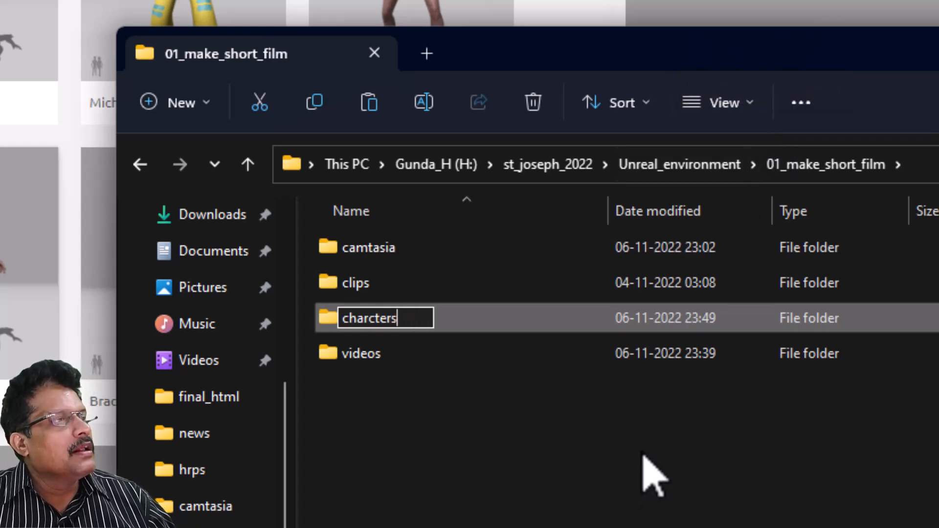
pyautogui.press('Return')
pyautogui.doubleClick(446, 293)
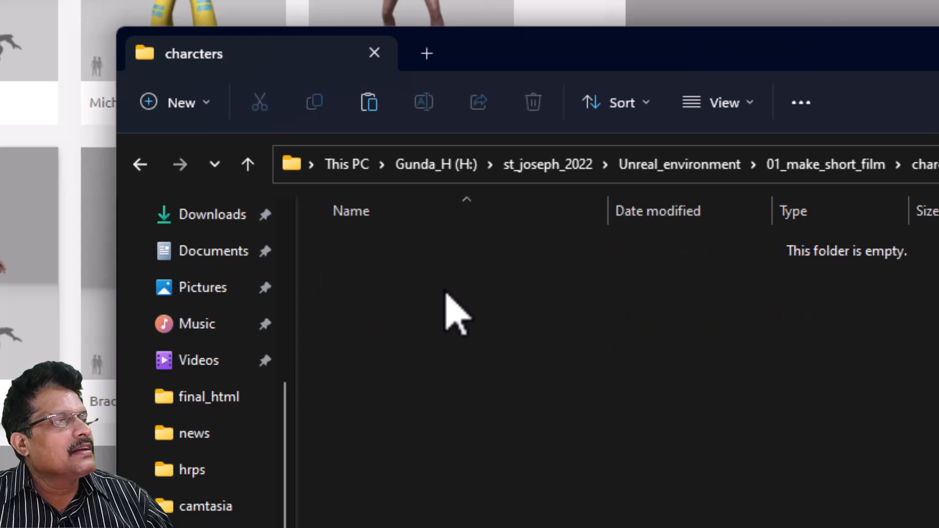
pyautogui.rightClick(453, 301)
pyautogui.click(475, 318)
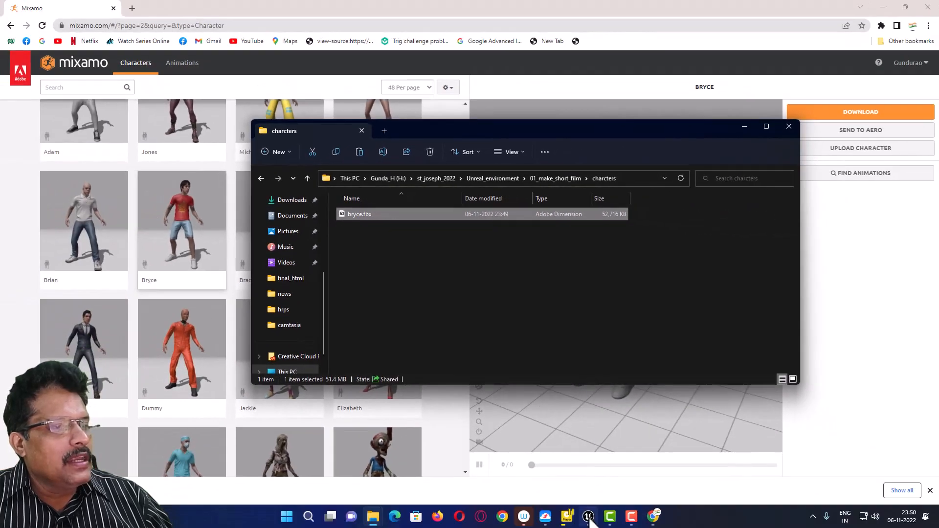
pyautogui.click(588, 517)
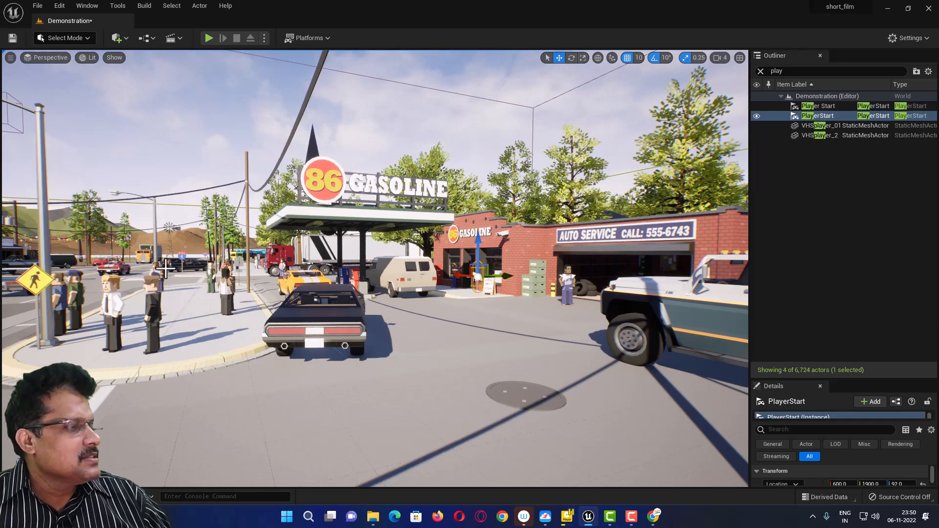
# - Create a chars folder in the project's top-level Content folder
pyautogui.click(37, 497)
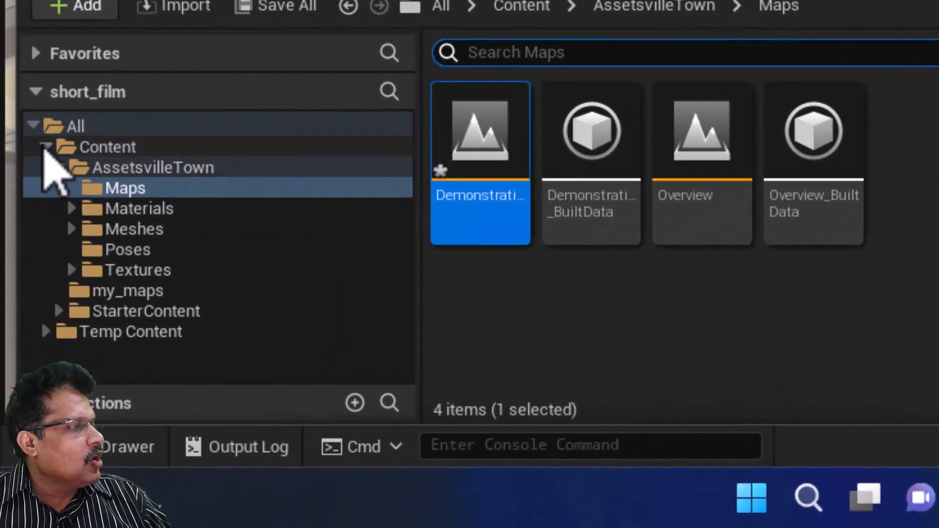
pyautogui.click(45, 147)
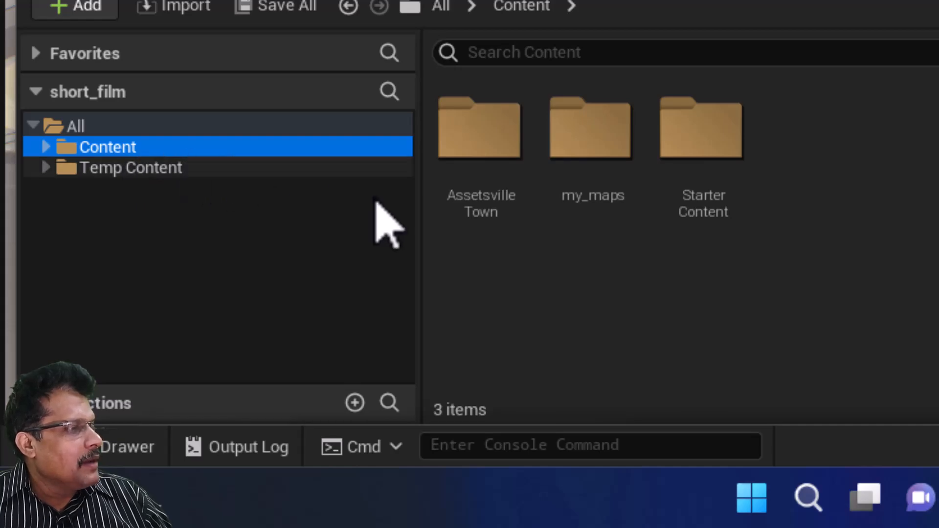
pyautogui.rightClick(692, 310)
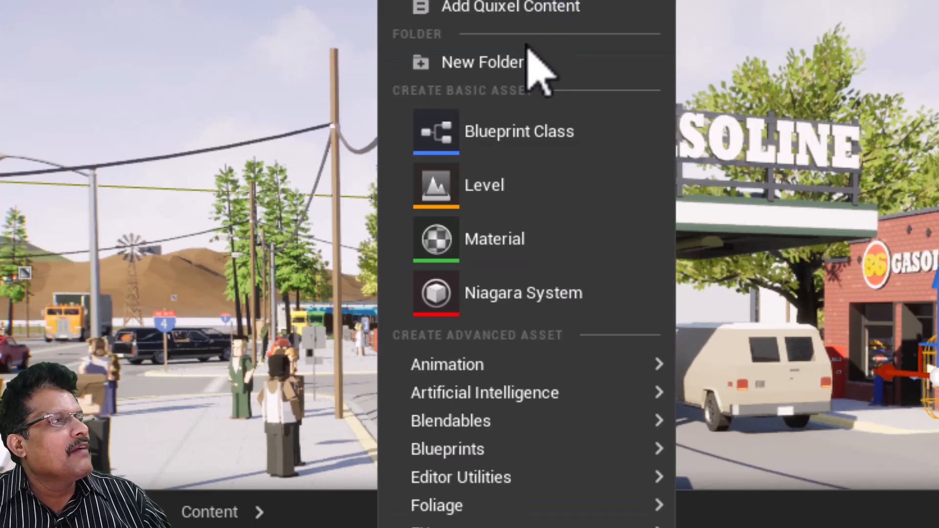
pyautogui.click(520, 64)
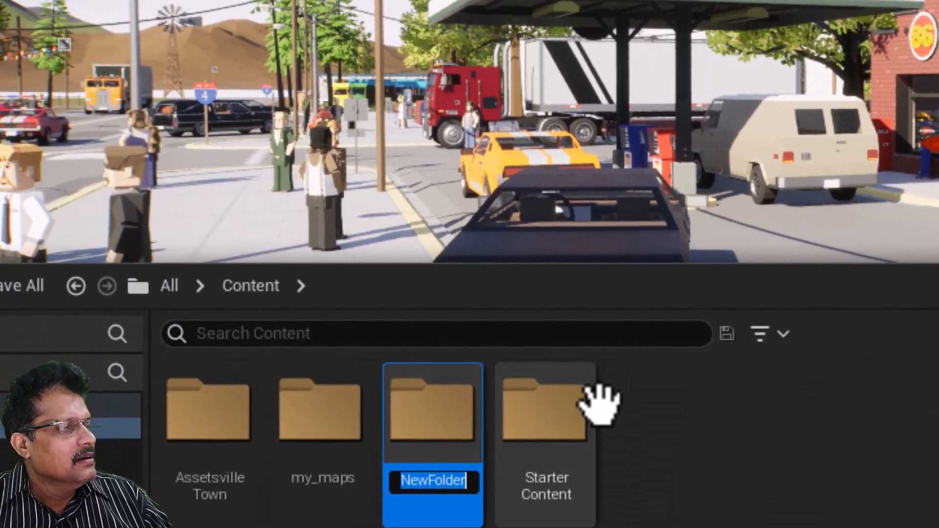
pyautogui.write('chars')
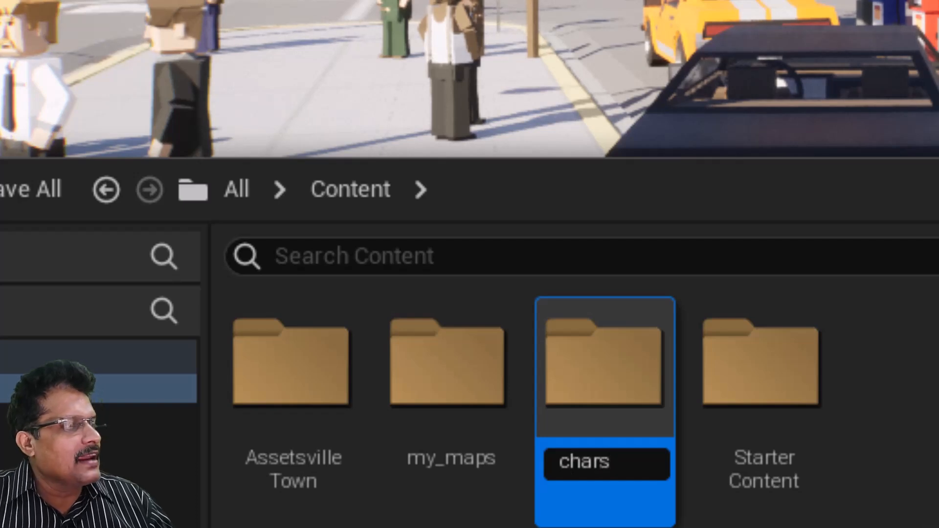
pyautogui.press('Return')
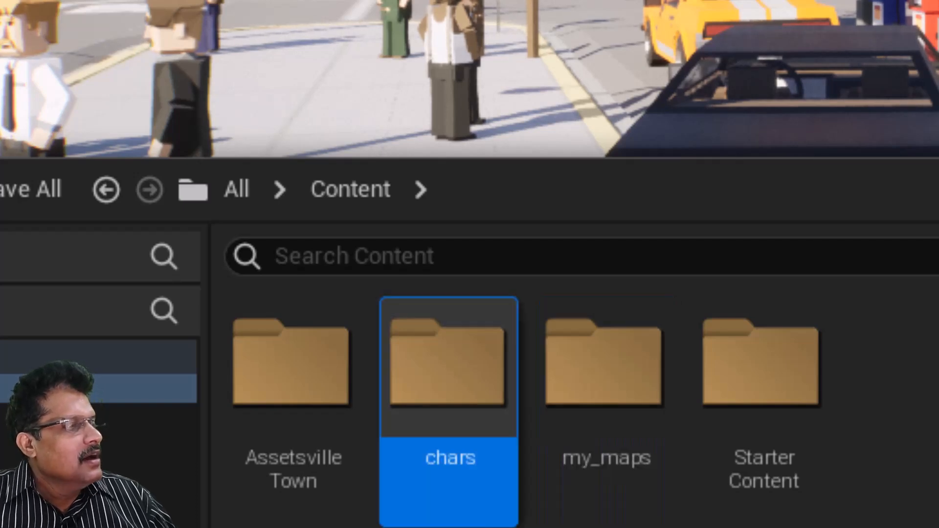
# - Add a bryce folder inside chars and open it
pyautogui.doubleClick(453, 358)
pyautogui.rightClick(424, 442)
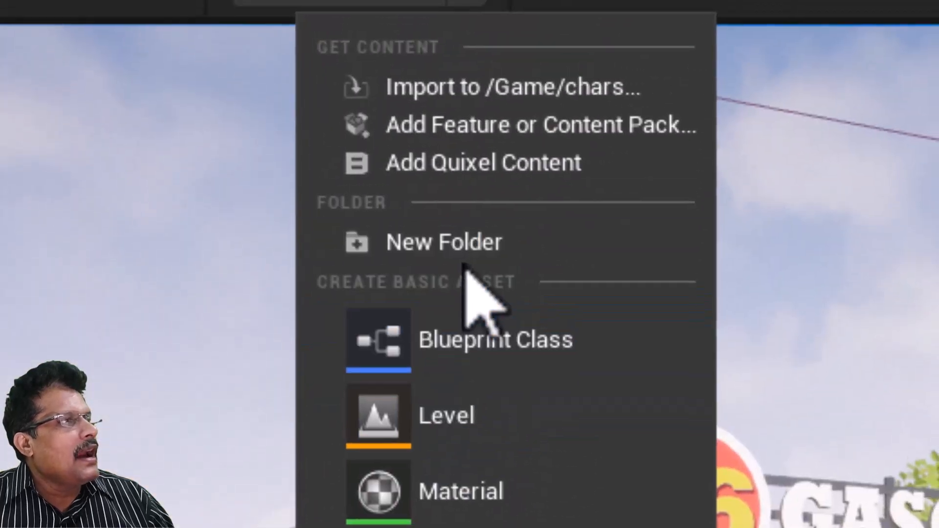
pyautogui.click(463, 247)
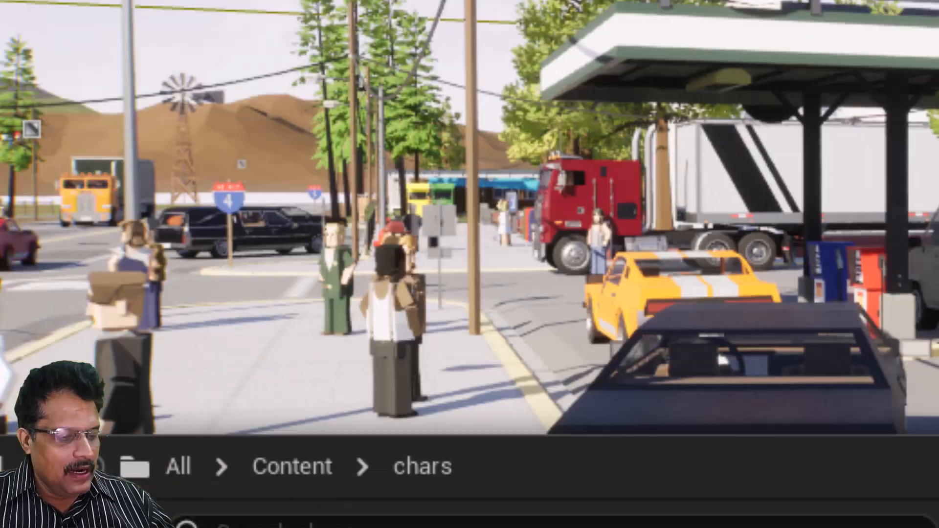
pyautogui.write('bryce')
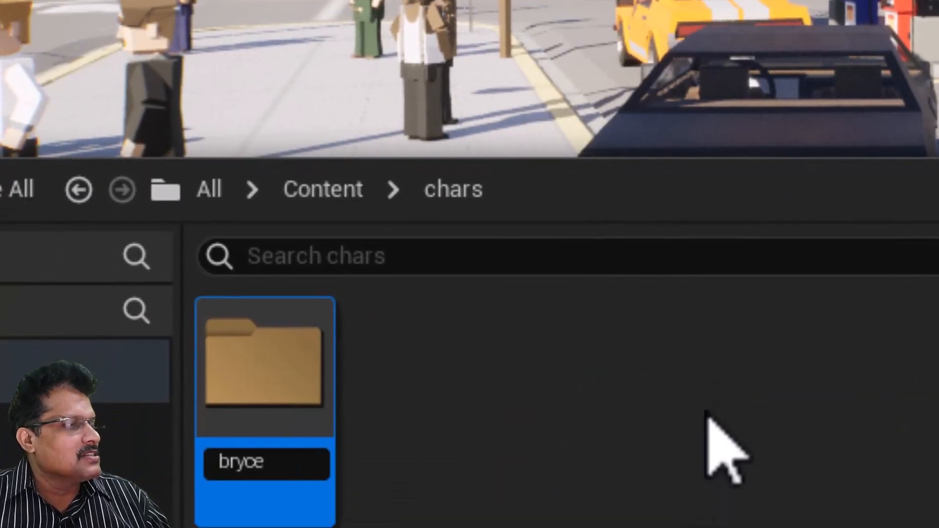
pyautogui.press('Return')
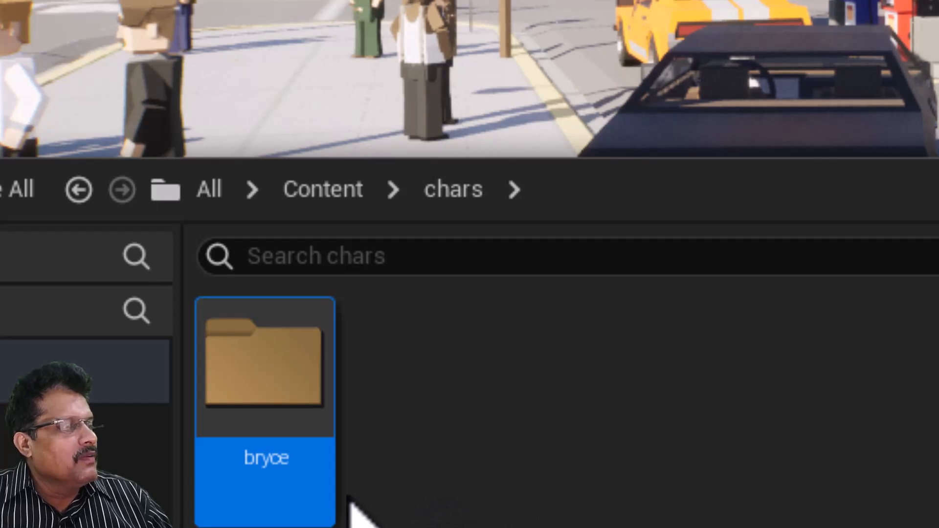
pyautogui.doubleClick(271, 367)
# - Start an import into the bryce folder via the right-click menu
pyautogui.rightClick(289, 414)
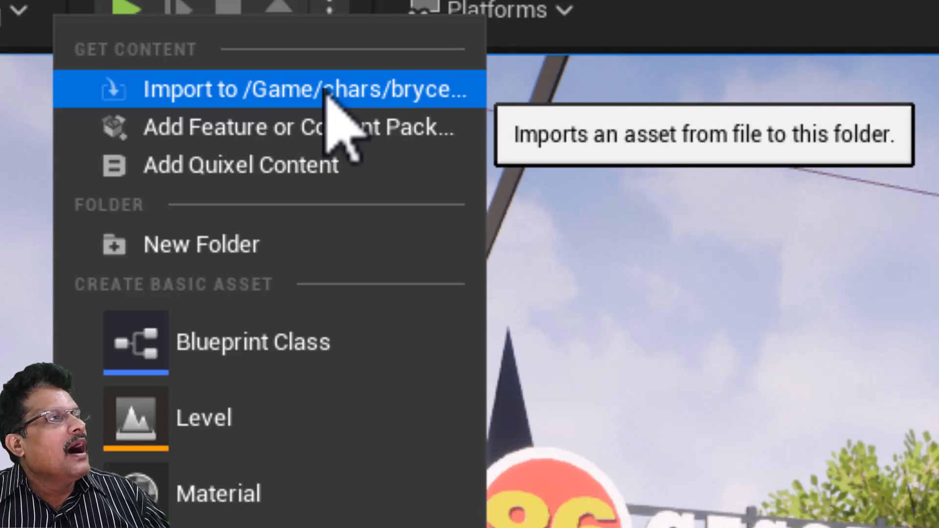
pyautogui.click(327, 93)
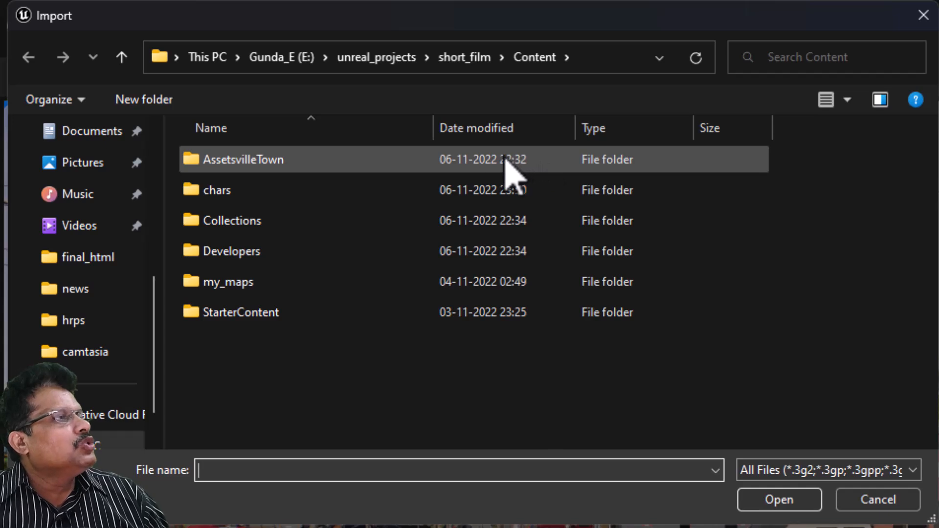
pyautogui.click(373, 62)
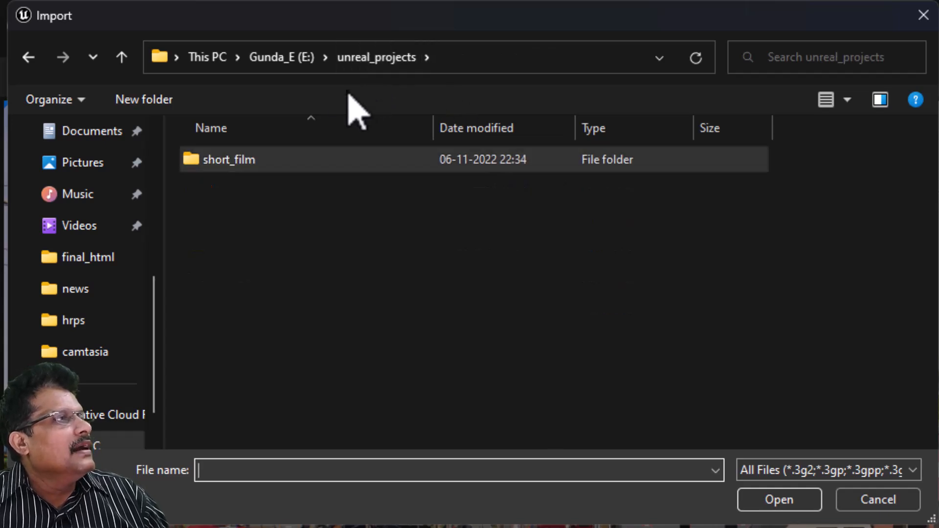
pyautogui.doubleClick(268, 164)
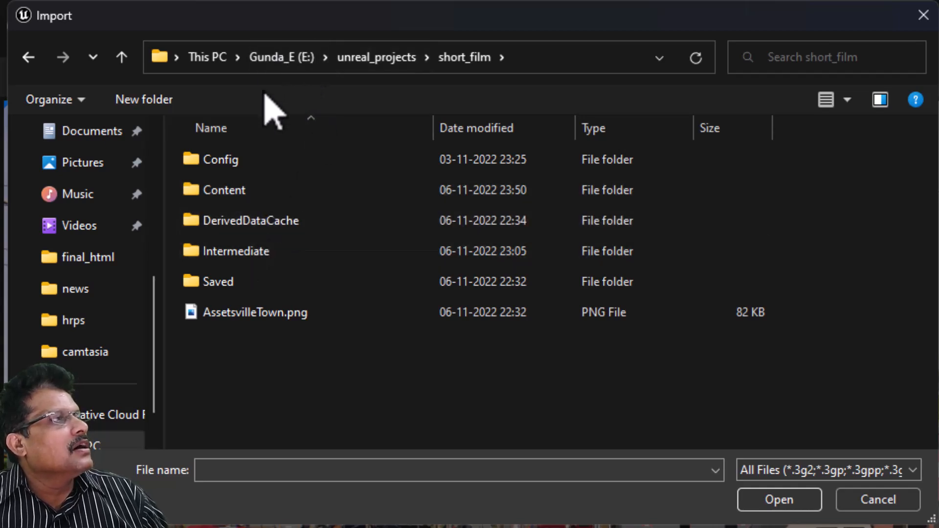
# - Browse to the charcters folder on the H: drive and choose bryce.fbx to import
pyautogui.click(211, 59)
pyautogui.doubleClick(827, 237)
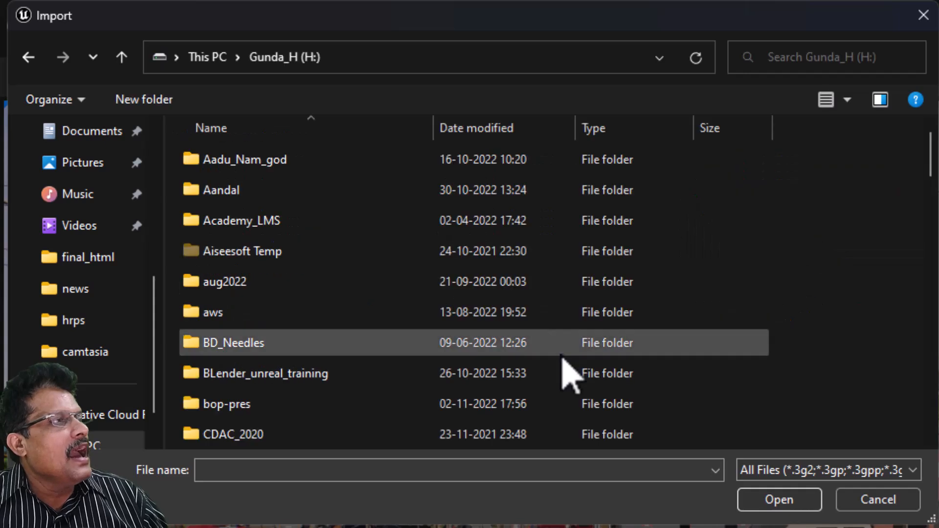
pyautogui.scroll(-10, 565, 349)
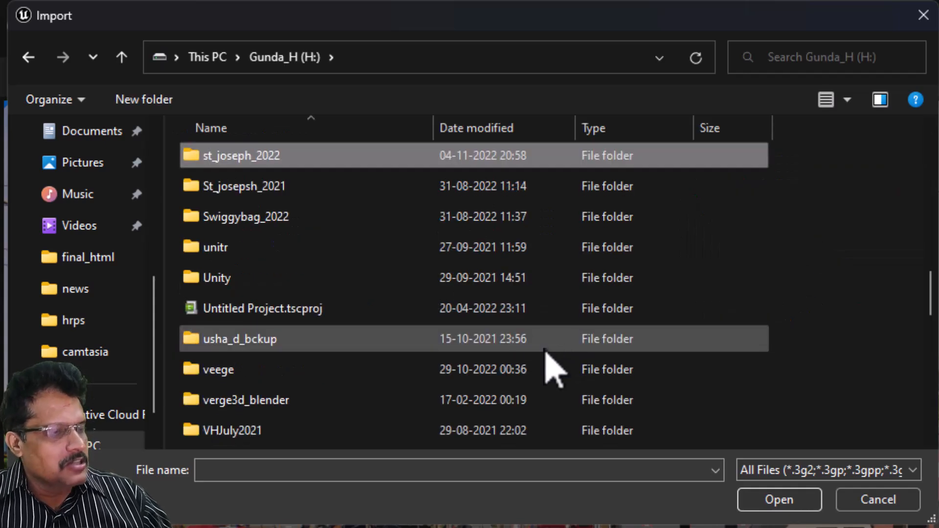
pyautogui.doubleClick(287, 155)
pyautogui.scroll(-2, 316, 345)
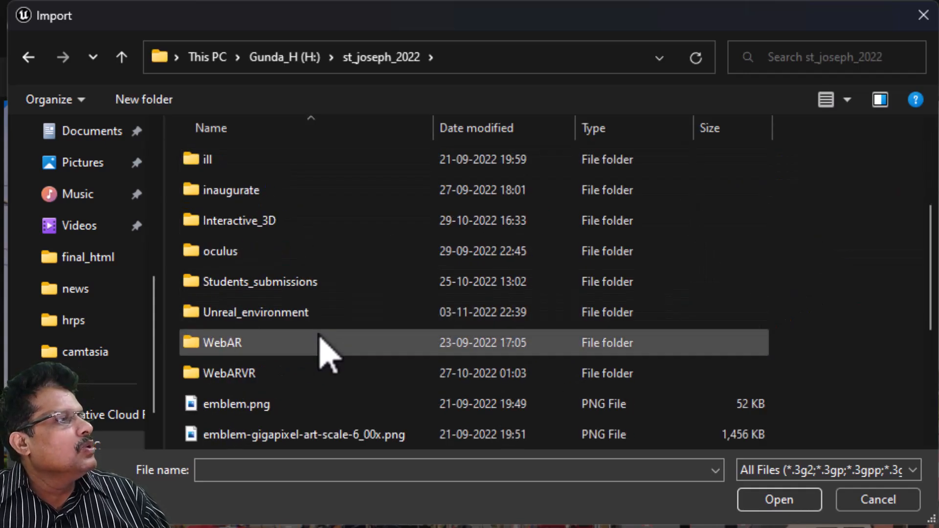
pyautogui.doubleClick(303, 315)
pyautogui.doubleClick(271, 169)
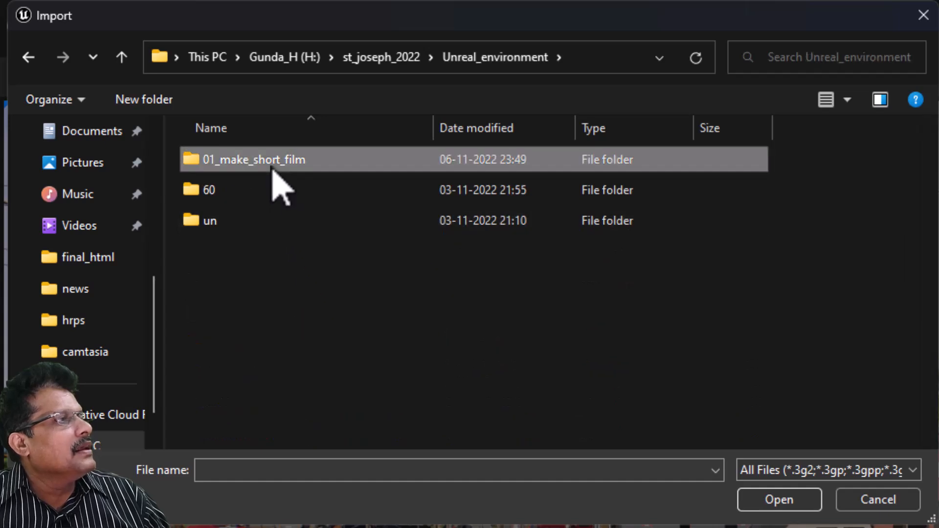
pyautogui.doubleClick(258, 190)
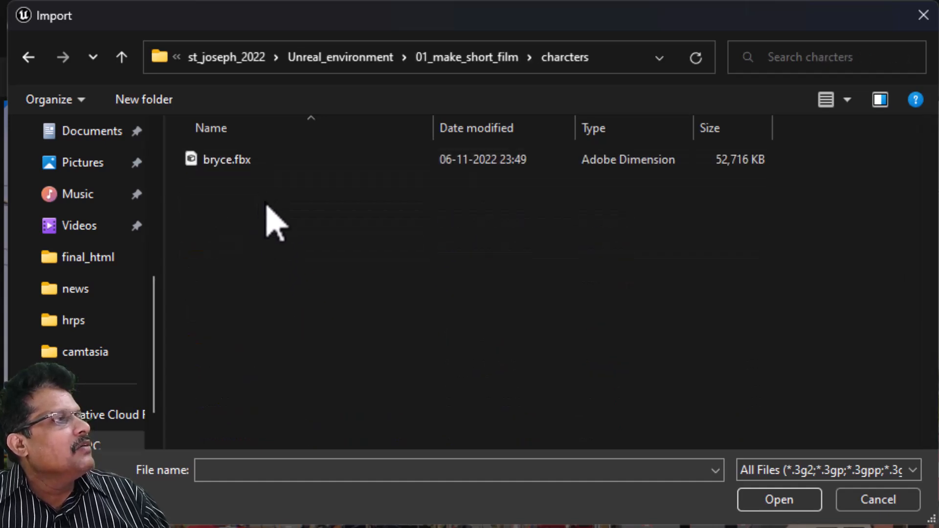
pyautogui.click(241, 165)
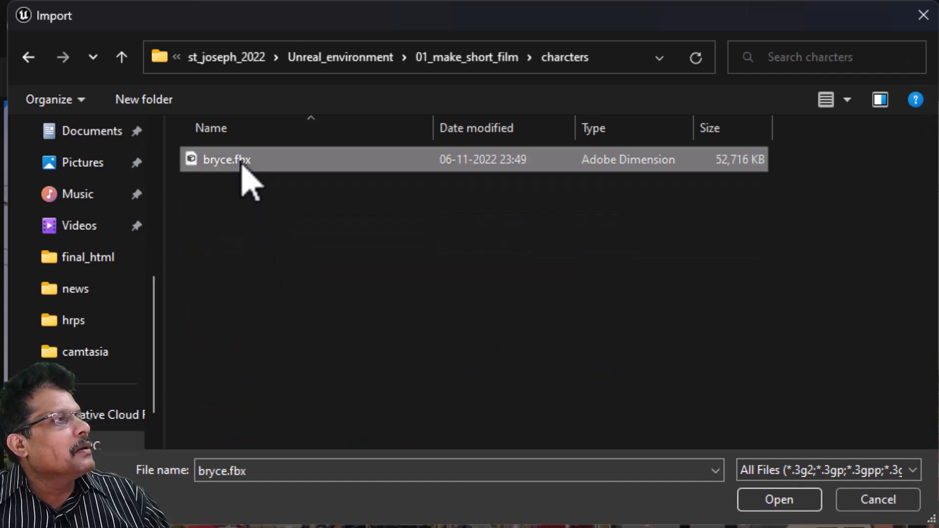
pyautogui.click(770, 502)
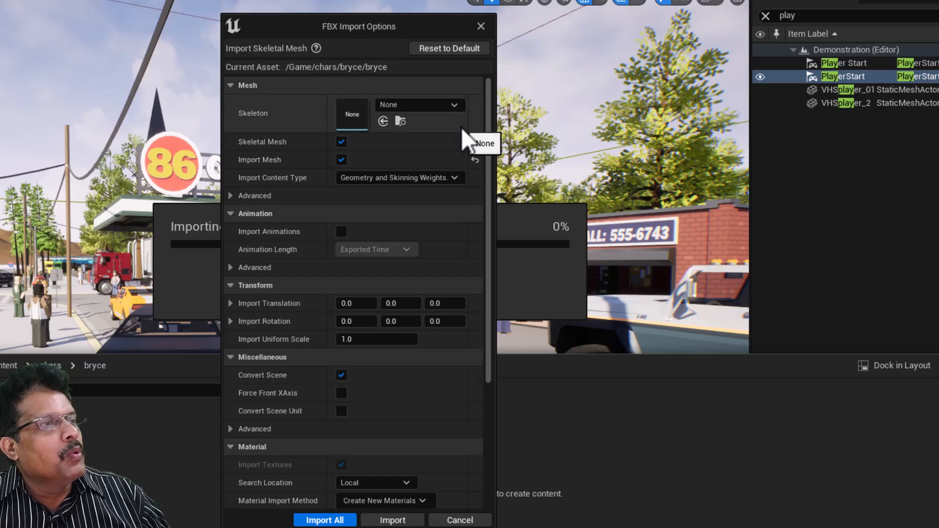
# - Review the FBX import options and import bryce as a skeletal mesh with defaults
pyautogui.moveTo(488, 148); pyautogui.dragTo(475, 294)
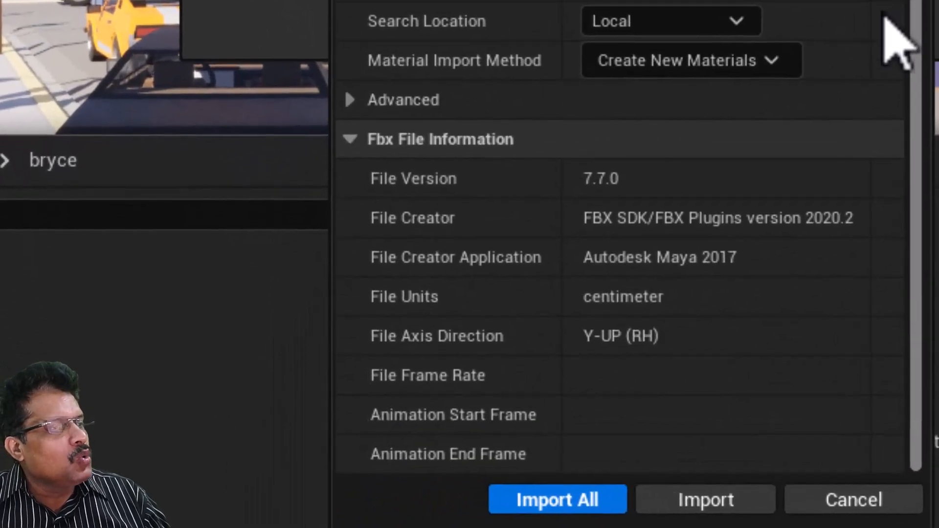
pyautogui.moveTo(883, 18); pyautogui.dragTo(928, 183)
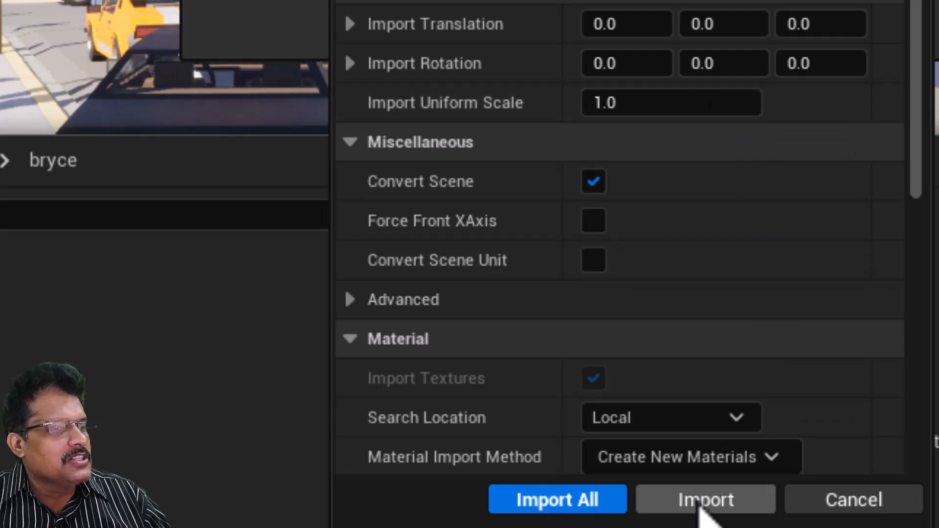
pyautogui.click(701, 500)
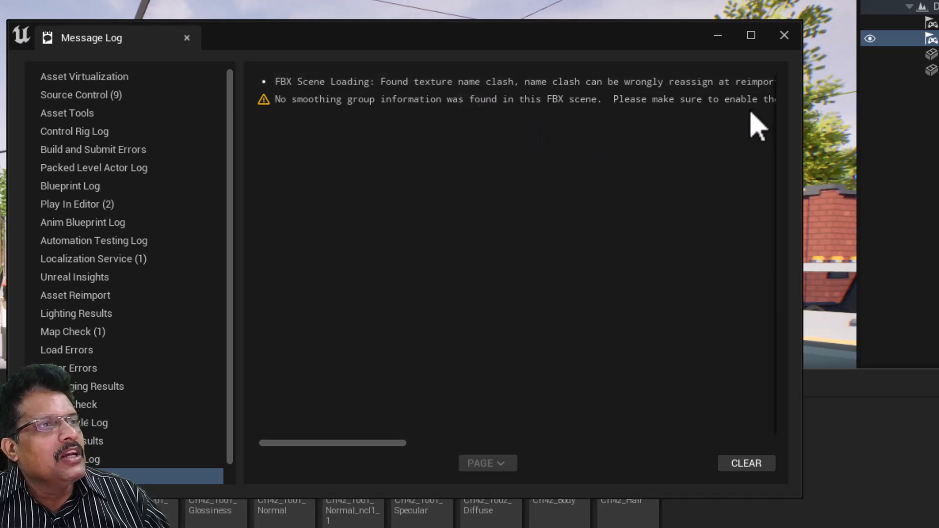
# - Close the message log, inspect bryce's Diffuse, Glossiness and Normal textures, then select the van
pyautogui.click(785, 34)
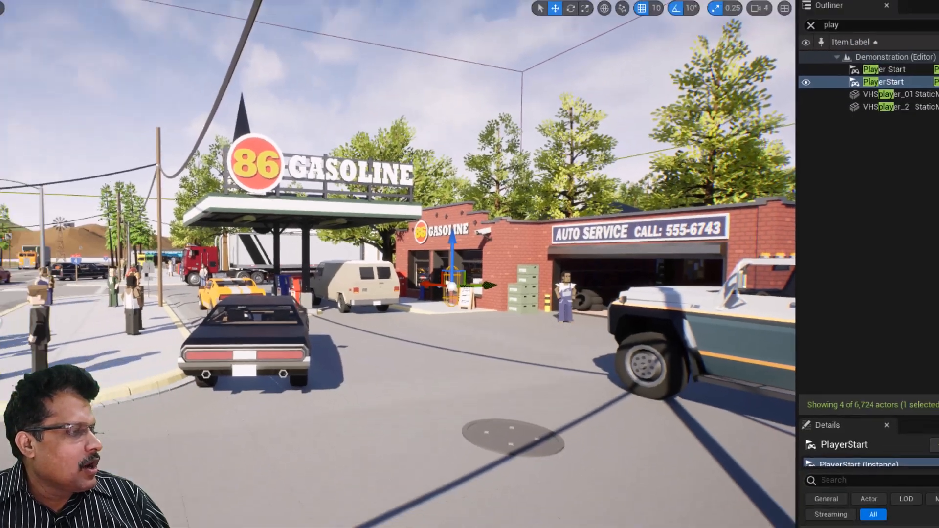
pyautogui.click(31, 497)
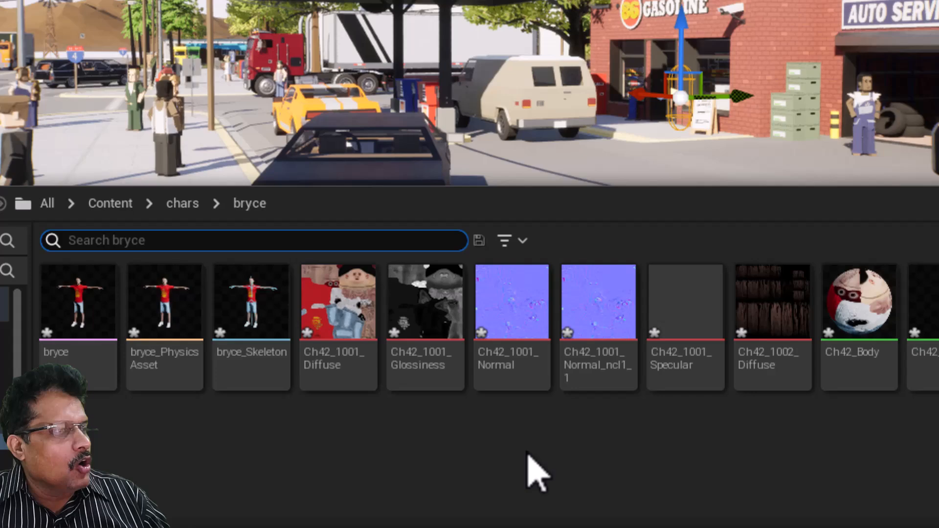
pyautogui.click(529, 445)
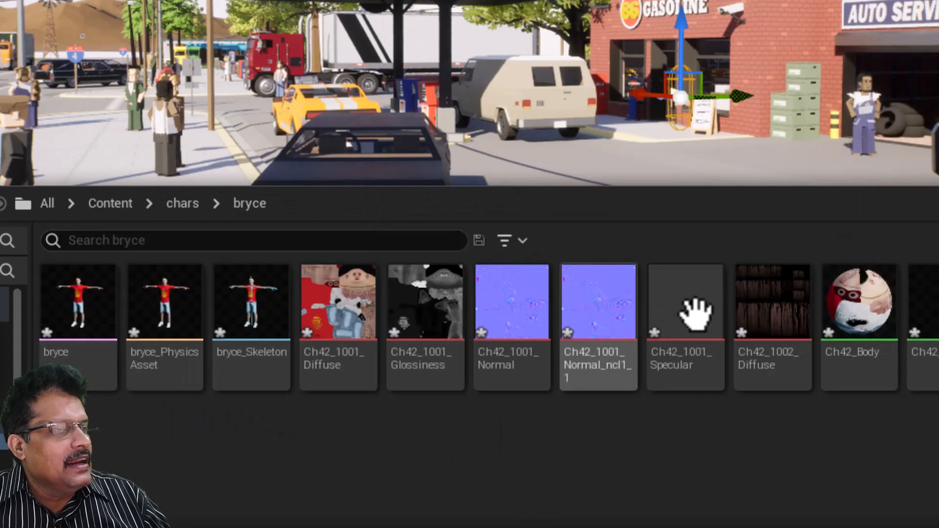
pyautogui.click(332, 333)
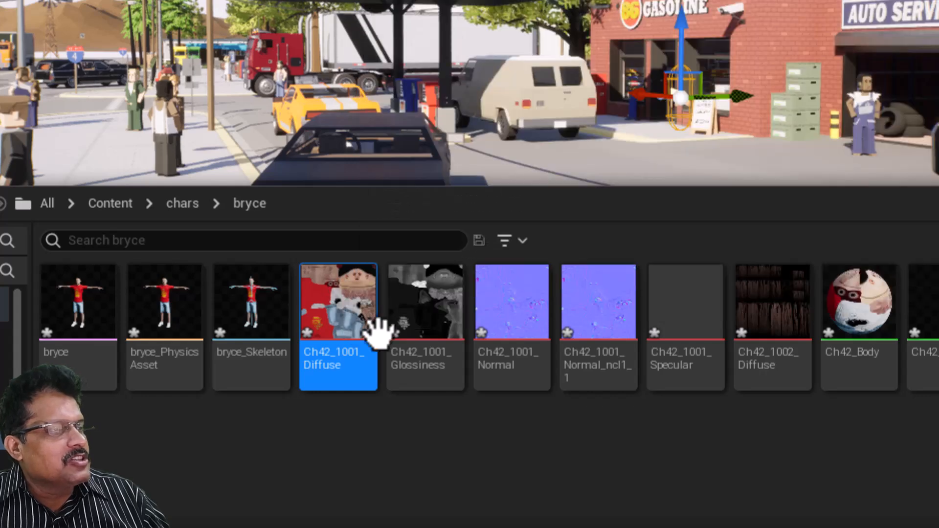
pyautogui.click(422, 313)
pyautogui.click(508, 313)
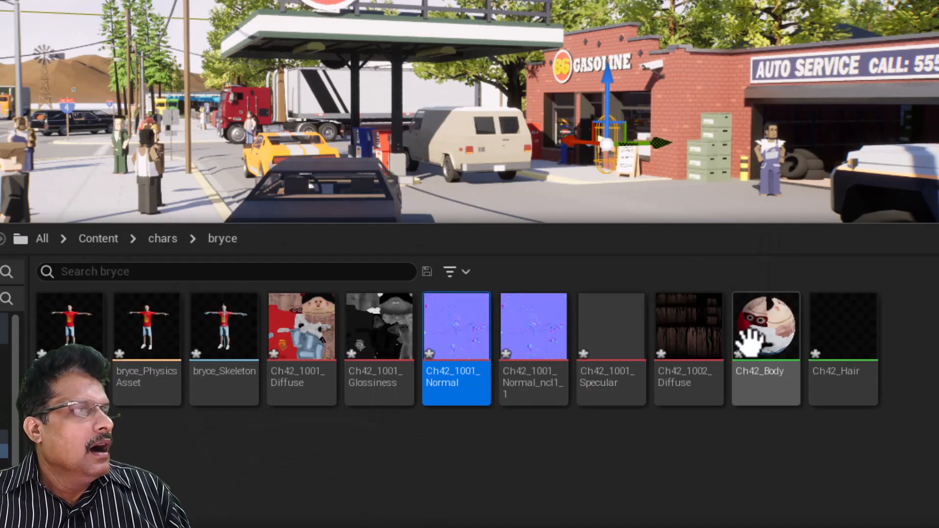
pyautogui.click(459, 161)
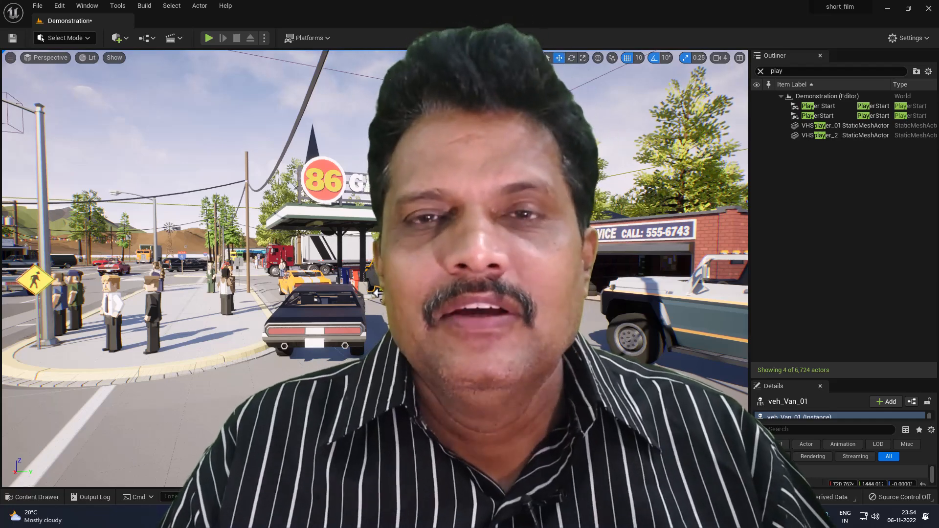
# - Zoom out from the gas station carport to a wider street-corner view and open the File menu
pyautogui.click(362, 258)
pyautogui.scroll(-6, 362, 258)
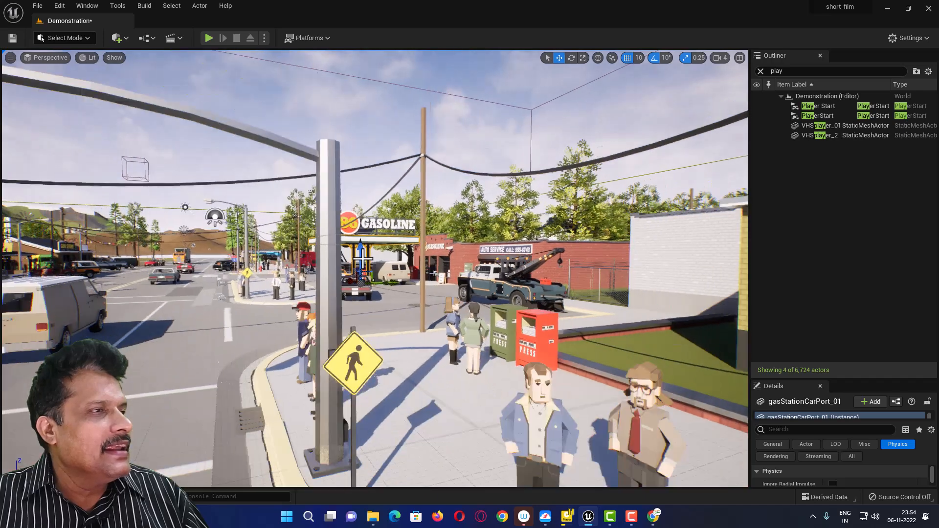
pyautogui.scroll(-5, 362, 258)
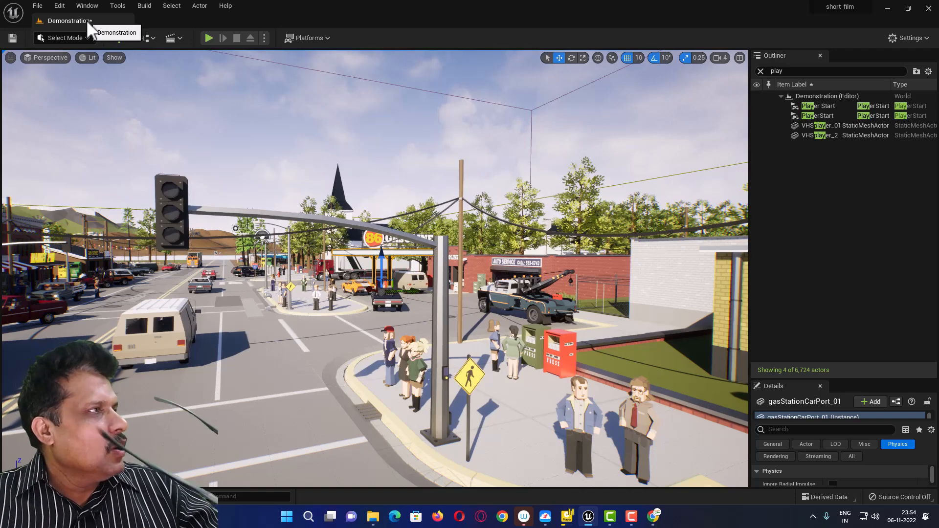
pyautogui.click(37, 6)
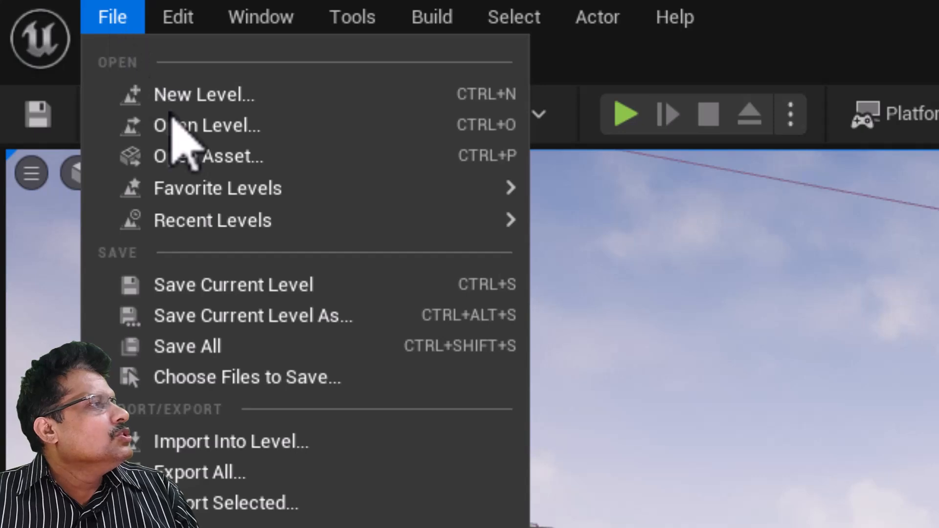
# - Save the level into my_maps, trimming bryce_enter_shop down to the name bryce_in_city
pyautogui.click(279, 316)
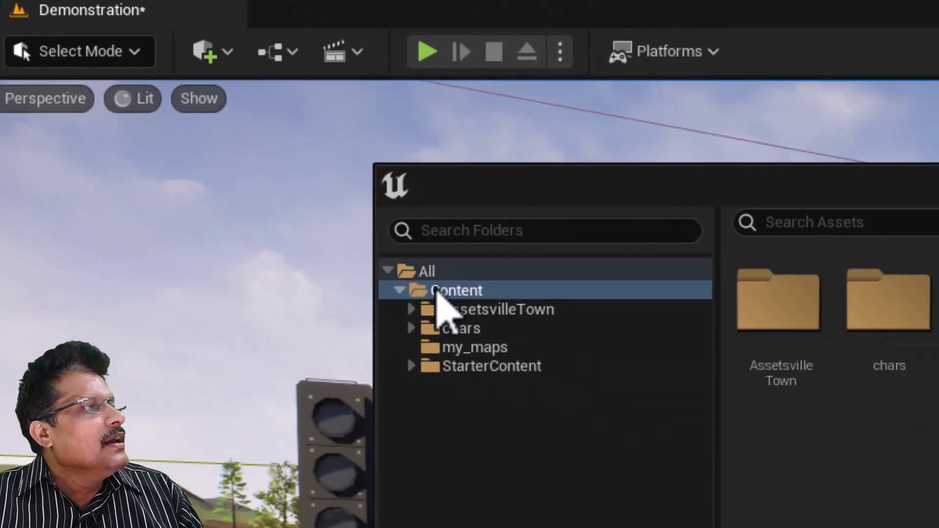
pyautogui.click(455, 348)
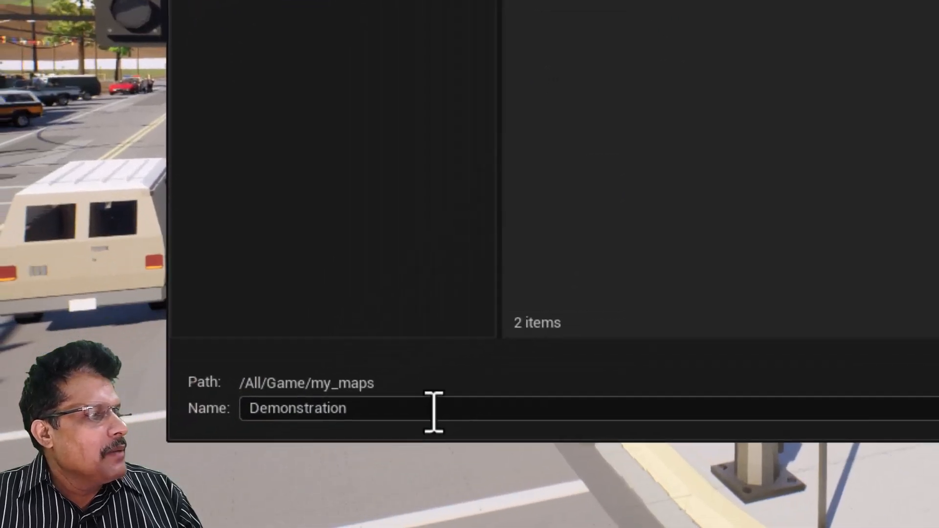
pyautogui.click(230, 479)
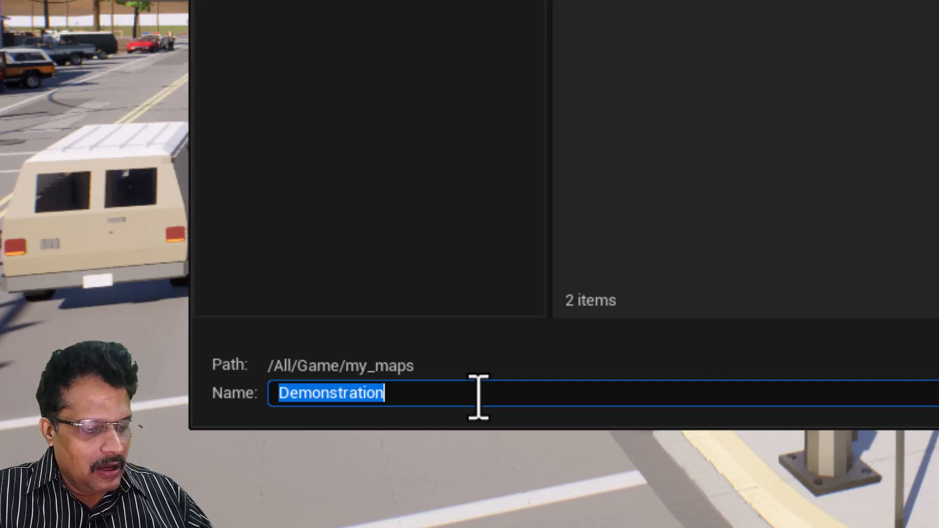
pyautogui.write('bryce_enter_shop')
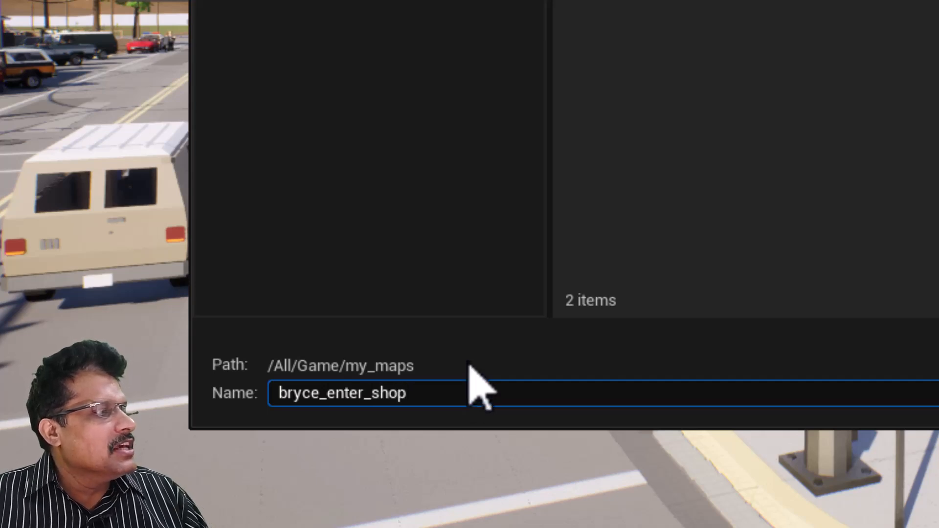
pyautogui.moveTo(441, 403); pyautogui.dragTo(271, 413)
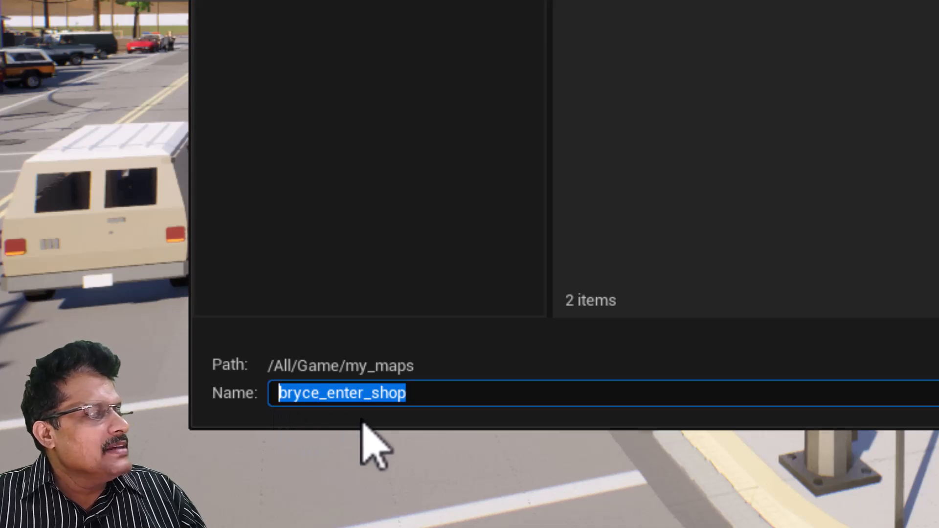
pyautogui.click(331, 398)
pyautogui.moveTo(331, 398); pyautogui.dragTo(583, 395)
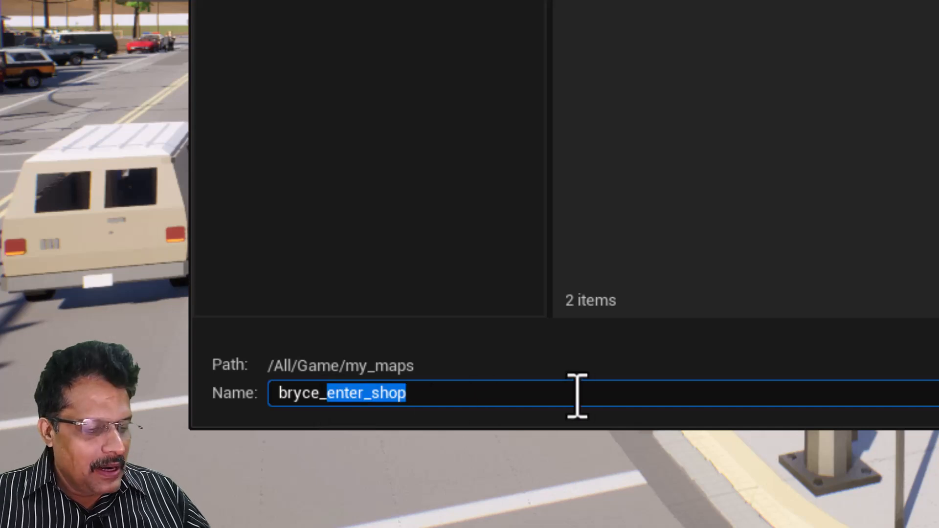
pyautogui.press('BackSpace')
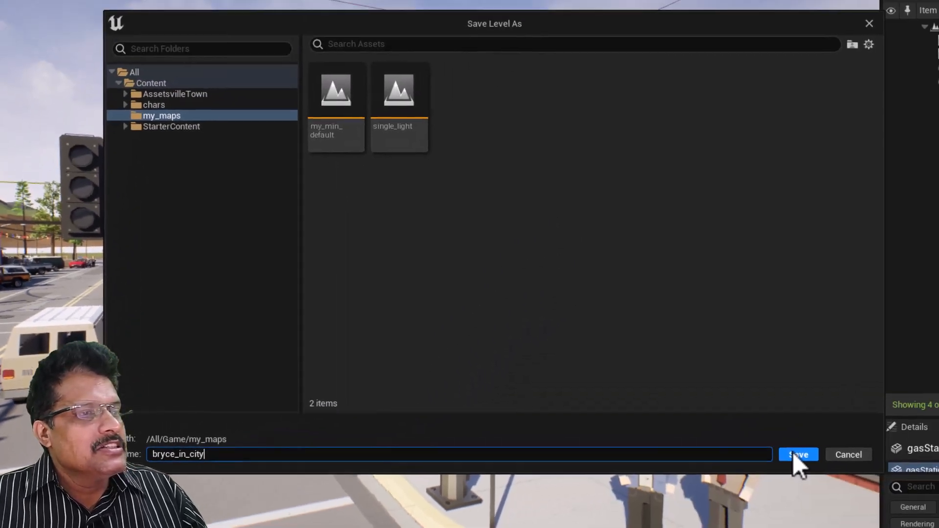
pyautogui.click(797, 455)
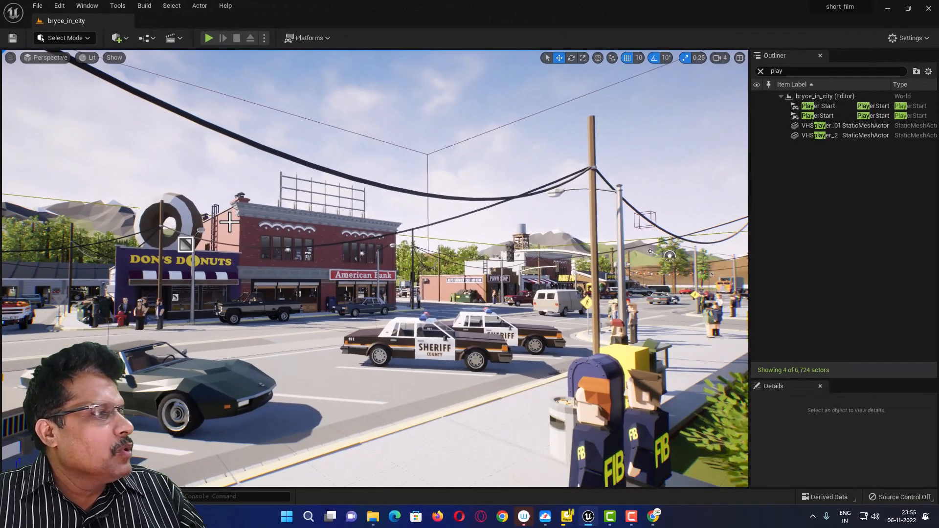
# - Fly the camera down to street level facing the Don's Donuts and American Bank sidewalk
pyautogui.scroll(8, 230, 223)
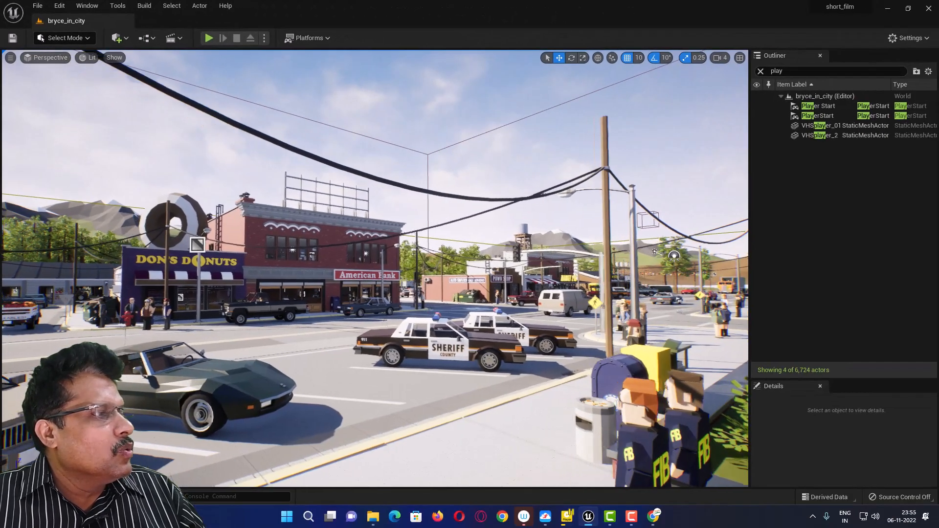
pyautogui.scroll(2, 152, 225)
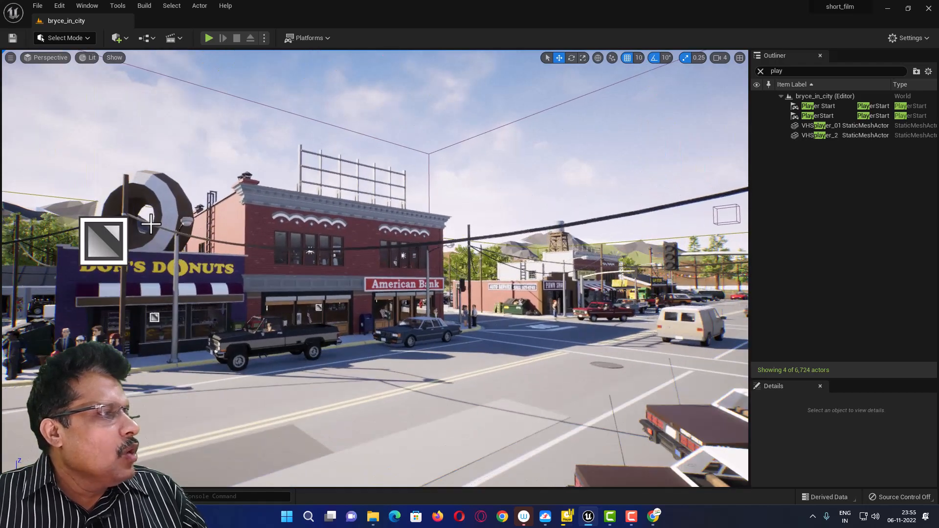
pyautogui.scroll(3, 152, 225)
pyautogui.scroll(2, 6, 226)
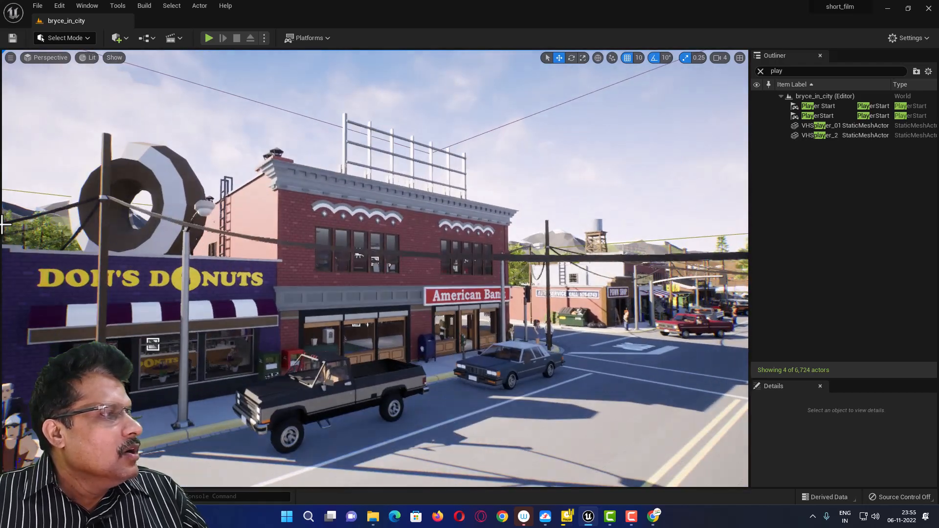
pyautogui.scroll(4, 20, 230)
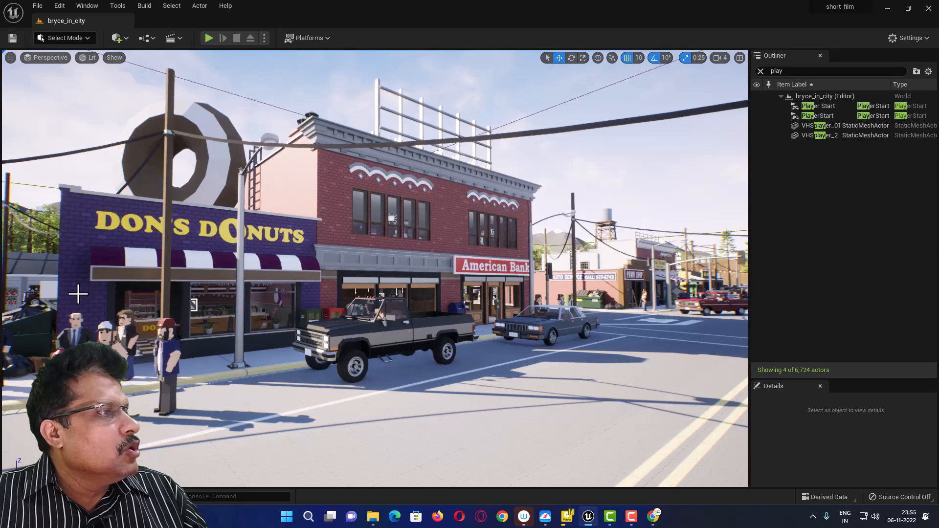
pyautogui.scroll(6, 79, 294)
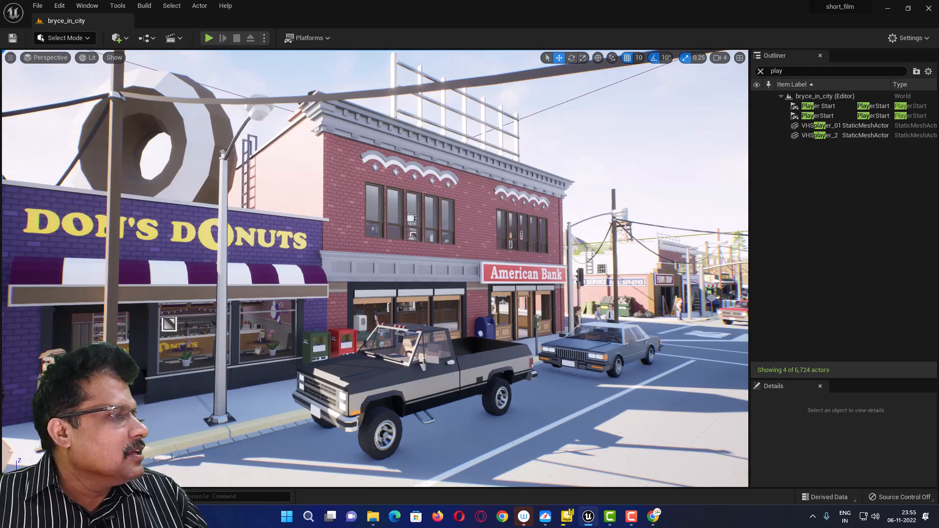
pyautogui.moveTo(343, 279); pyautogui.dragTo(317, 279, button='right')
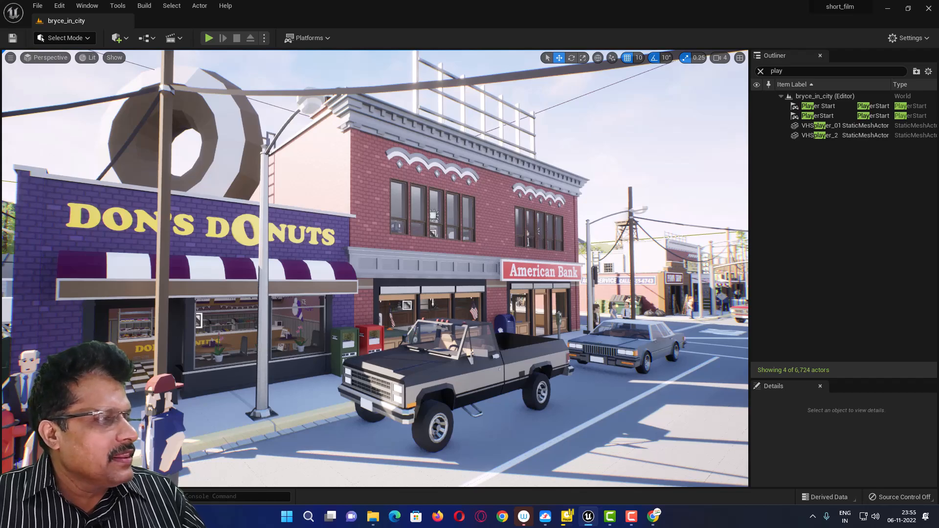
pyautogui.moveTo(139, 379); pyautogui.dragTo(211, 378, button='middle')
pyautogui.scroll(5, 134, 320)
pyautogui.scroll(-2, 152, 372)
pyautogui.scroll(-3, 152, 372)
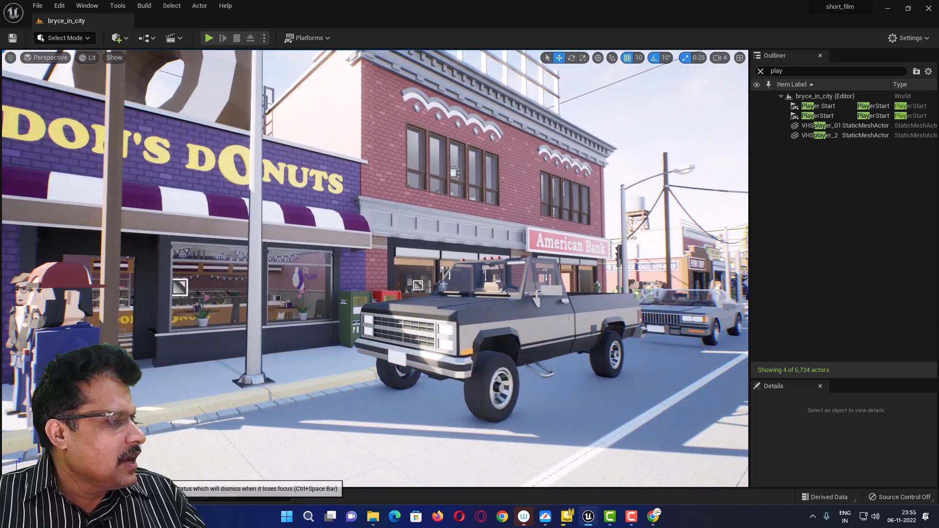
# - Drag the bryce skeletal mesh from the Content Drawer into the level by Don's Donuts
pyautogui.click(34, 497)
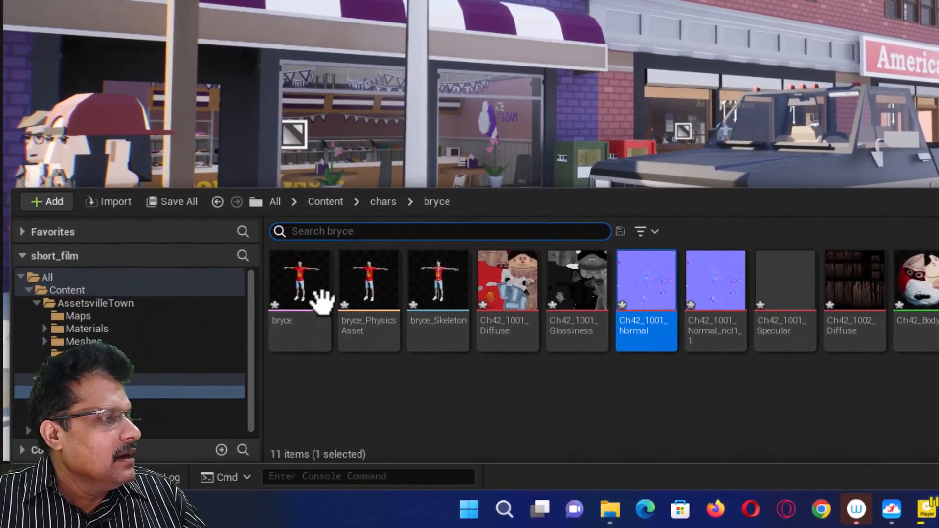
pyautogui.moveTo(300, 279)
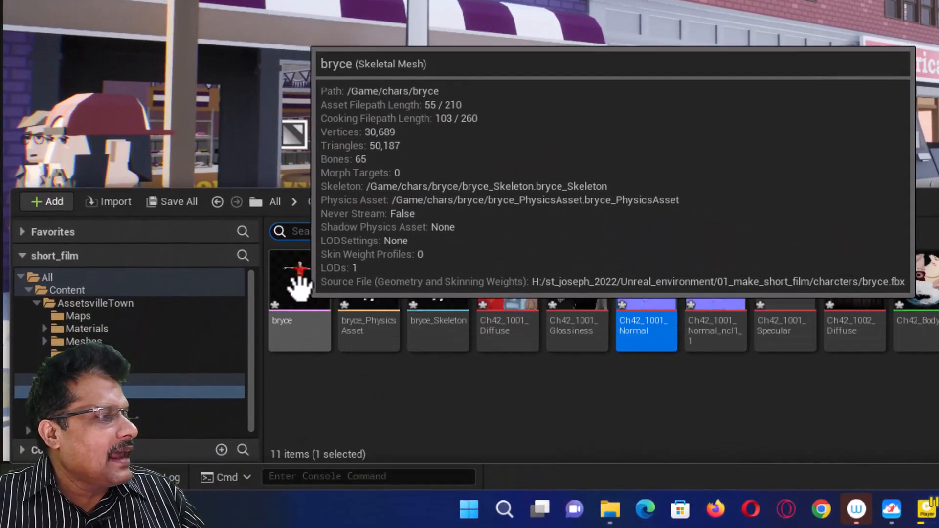
pyautogui.moveTo(300, 279); pyautogui.dragTo(296, 299)
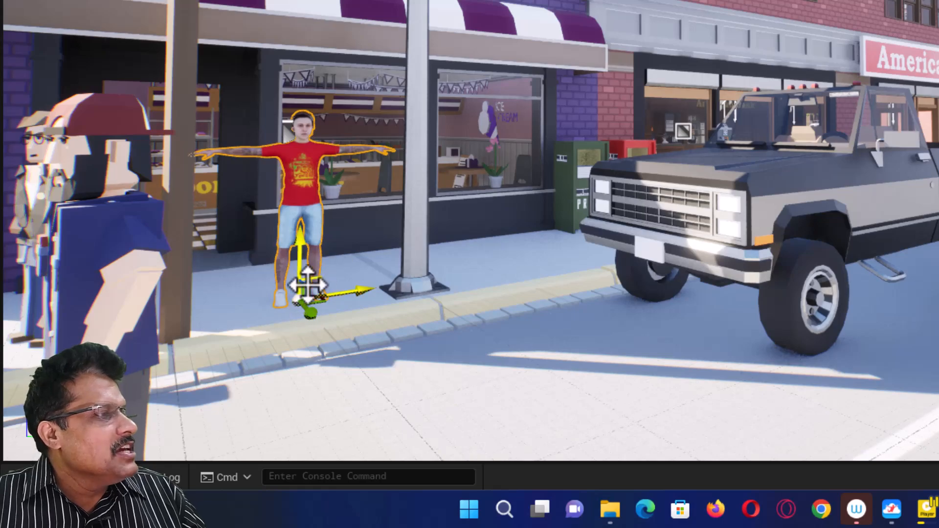
# - Adjust bryce's height with the Z-axis gizmo arrow while framing the storefront
pyautogui.scroll(5, 308, 285)
pyautogui.scroll(-4, 308, 285)
pyautogui.moveTo(309, 286); pyautogui.dragTo(90, 276, button='middle')
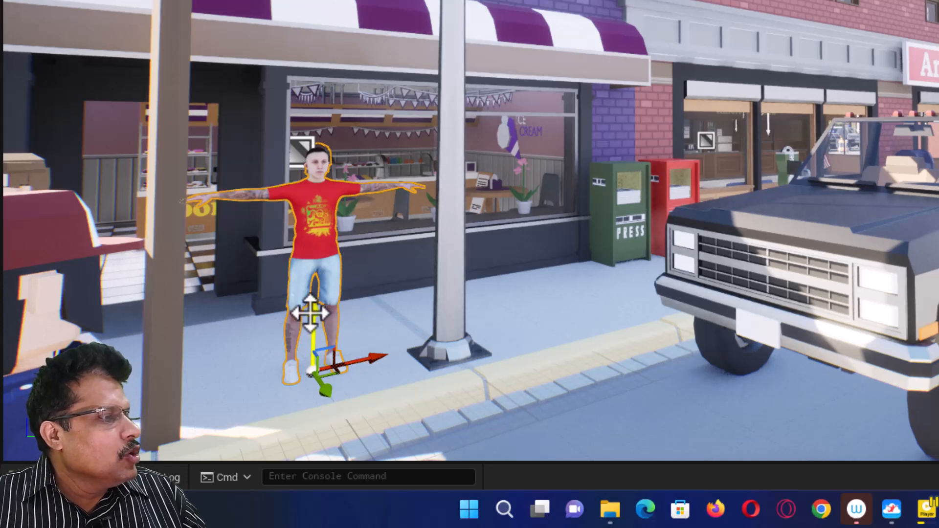
pyautogui.moveTo(310, 313); pyautogui.dragTo(320, 122)
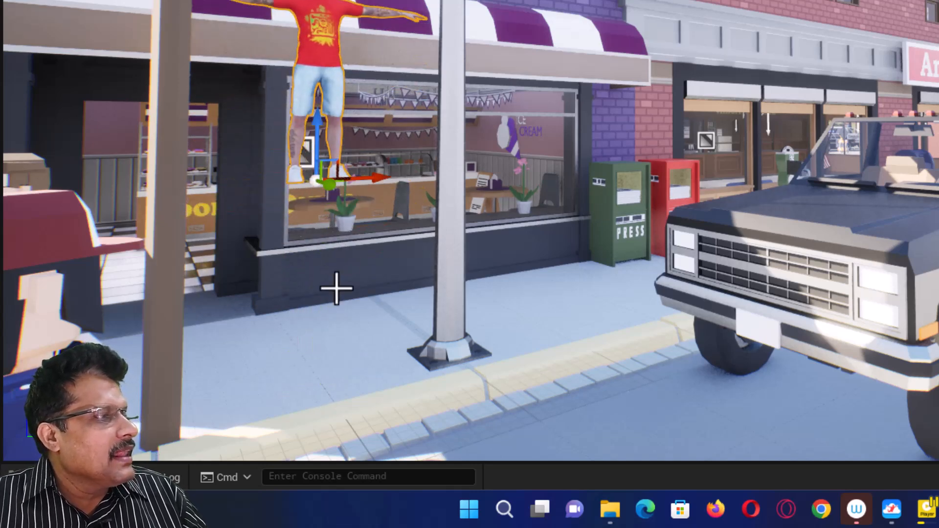
pyautogui.moveTo(341, 210); pyautogui.dragTo(351, 250, button='middle')
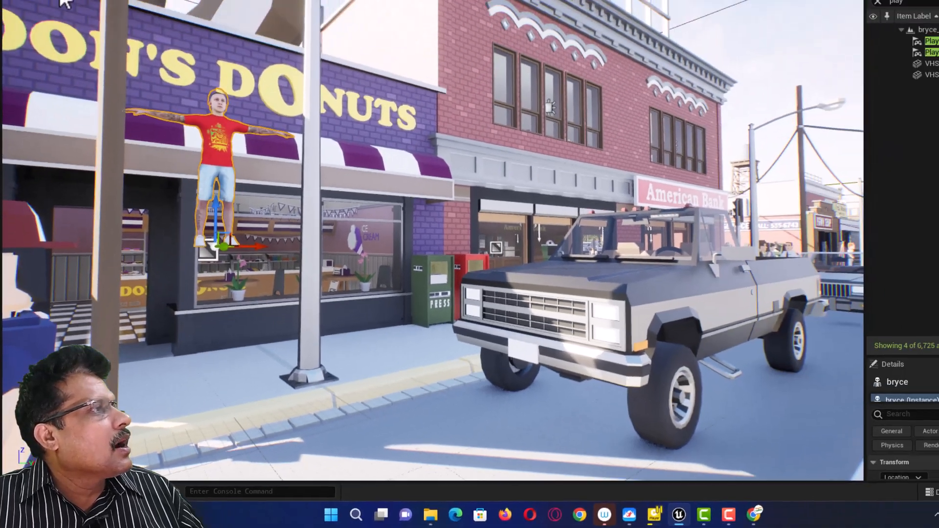
# - Drag bryce down the Z arrow from the shop window onto the sidewalk and check his feet
pyautogui.click(51, 13)
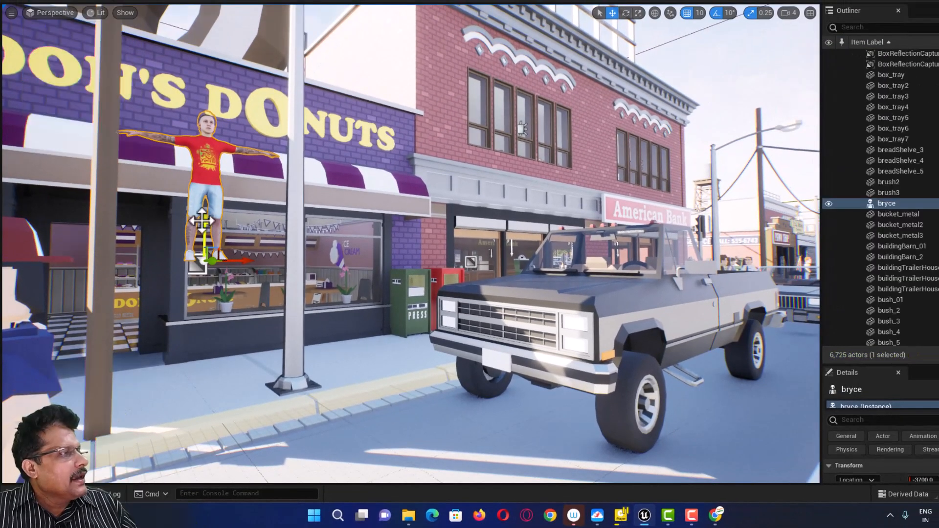
pyautogui.moveTo(204, 219); pyautogui.dragTo(201, 352)
pyautogui.moveTo(190, 420); pyautogui.dragTo(184, 480, button='middle')
pyautogui.moveTo(178, 372); pyautogui.dragTo(157, 318, button='right')
pyautogui.moveTo(231, 409)
pyautogui.mouseDown(button='middle')
pyautogui.moveTo(227, 477)
pyautogui.moveTo(261, 426)
pyautogui.moveTo(248, 438)
pyautogui.moveTo(240, 323)
pyautogui.moveTo(251, 431)
pyautogui.moveTo(249, 387)
pyautogui.moveTo(245, 404)
pyautogui.mouseUp(button='middle')
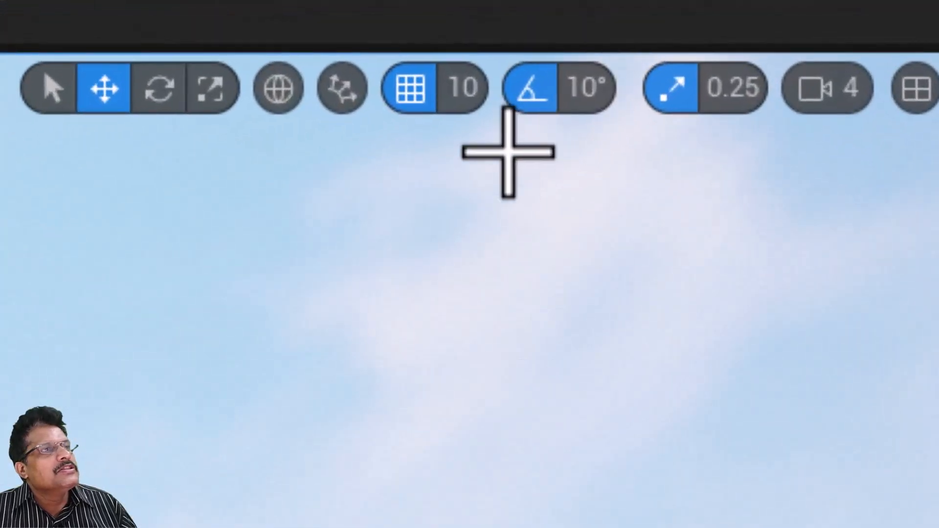
# - Enable Surface Snapping and nudge bryce up until his Location Z reads 0.0
pyautogui.click(344, 89)
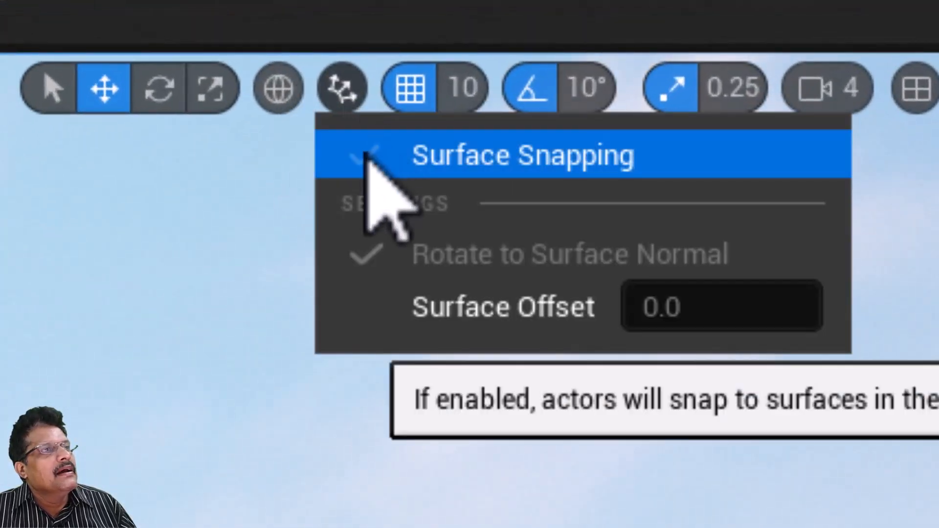
pyautogui.click(365, 155)
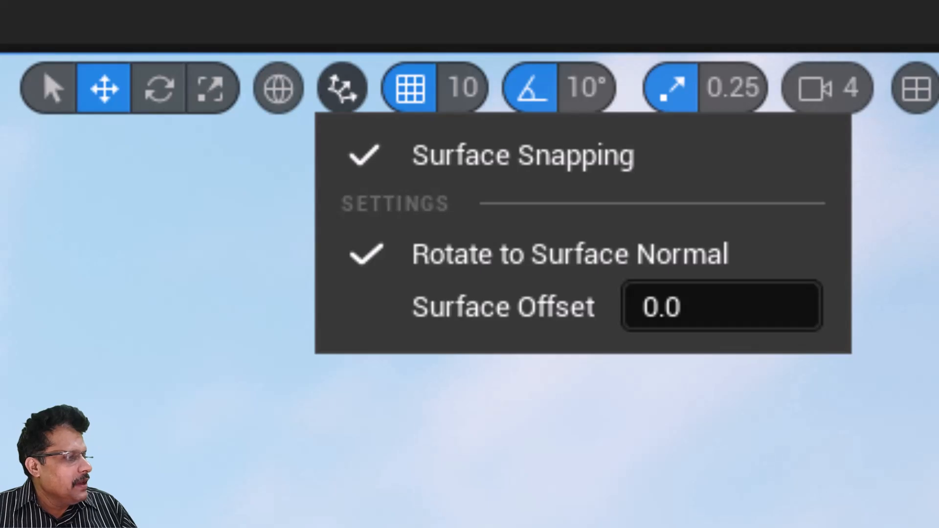
pyautogui.click(263, 433)
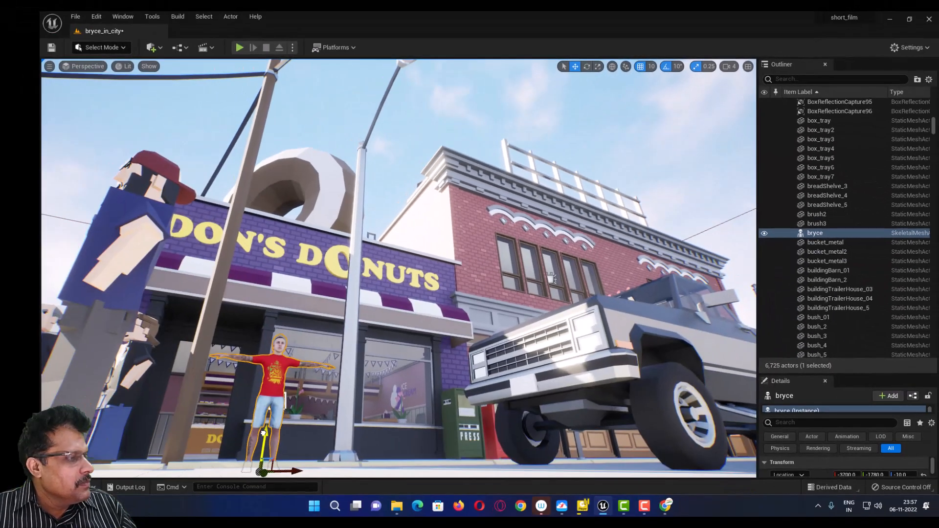
pyautogui.moveTo(263, 433); pyautogui.dragTo(263, 428)
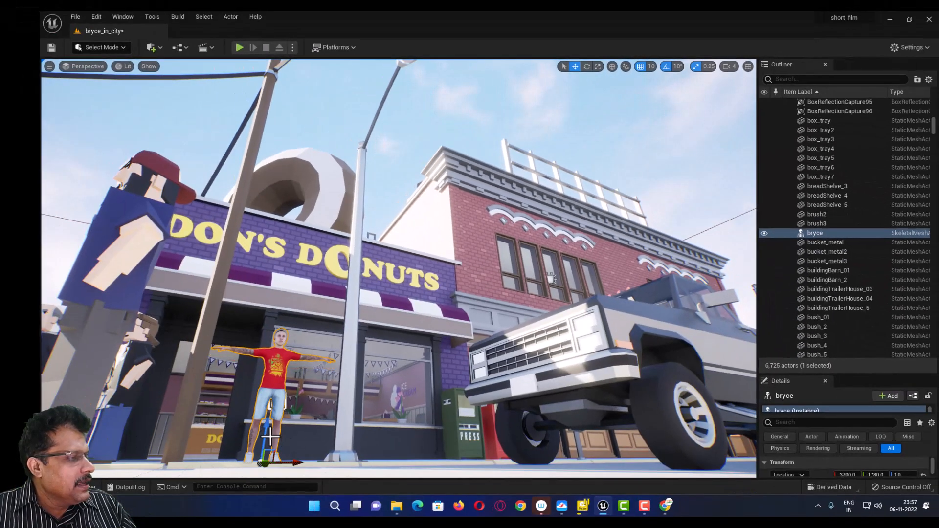
pyautogui.click(626, 66)
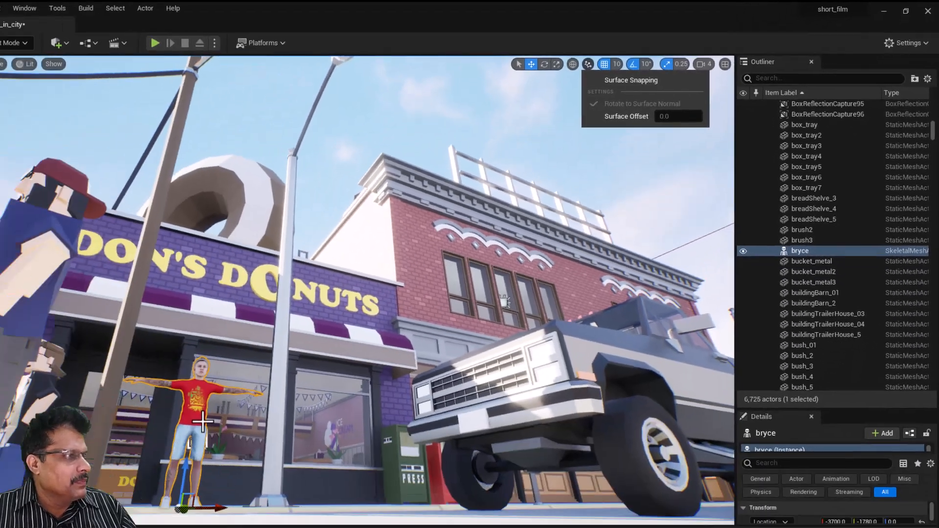
# - Drag bryce along the sidewalk past the truck toward the American Bank
pyautogui.moveTo(263, 378); pyautogui.dragTo(313, 359, button='middle')
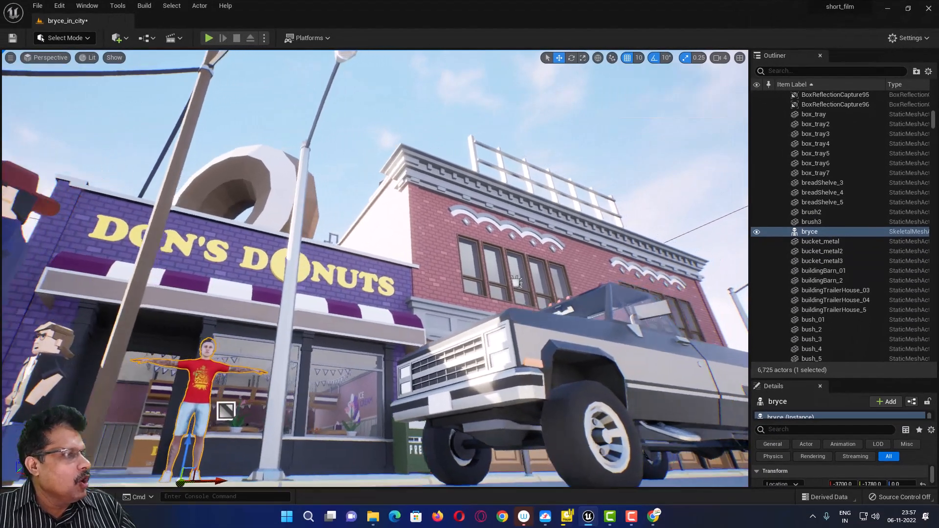
pyautogui.moveTo(516, 283); pyautogui.dragTo(472, 291, button='middle')
pyautogui.moveTo(282, 345); pyautogui.dragTo(320, 279, button='middle')
pyautogui.moveTo(320, 279); pyautogui.dragTo(262, 354, button='right')
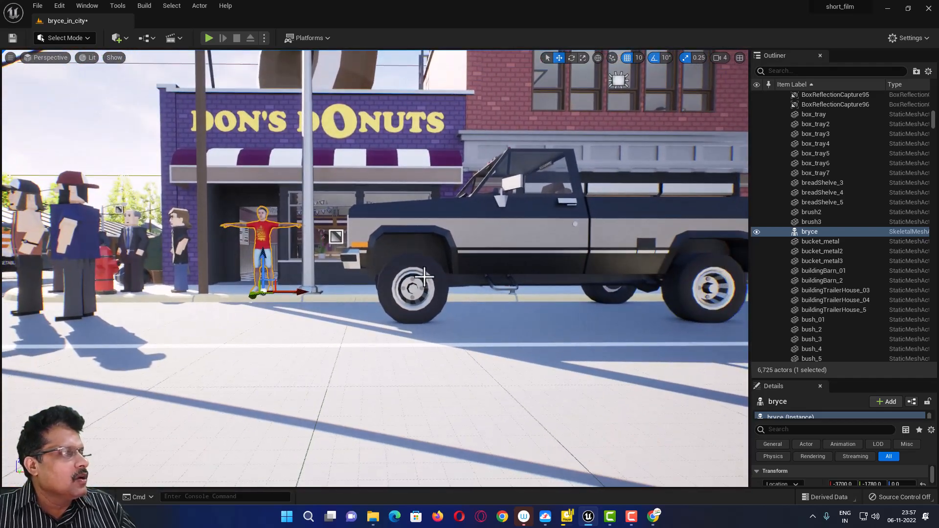
pyautogui.moveTo(462, 267); pyautogui.dragTo(443, 267, button='middle')
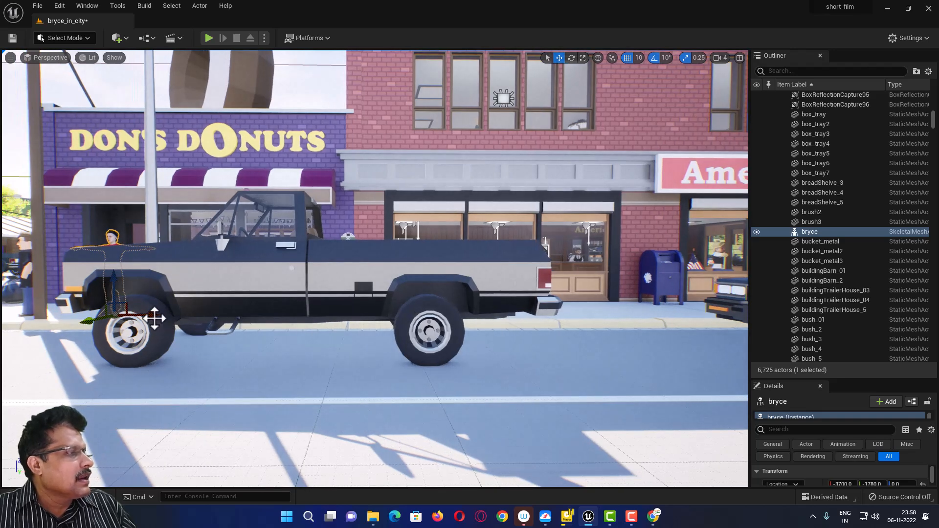
pyautogui.moveTo(151, 317); pyautogui.dragTo(610, 369)
# - Place bryce at the bank corner beside the utility pole, at X -1690, Y -1810
pyautogui.moveTo(585, 367); pyautogui.dragTo(611, 351, button='right')
pyautogui.moveTo(617, 341); pyautogui.dragTo(742, 336, button='middle')
pyautogui.moveTo(546, 333); pyautogui.dragTo(621, 313, button='middle')
pyautogui.moveTo(525, 291); pyautogui.dragTo(527, 291, button='middle')
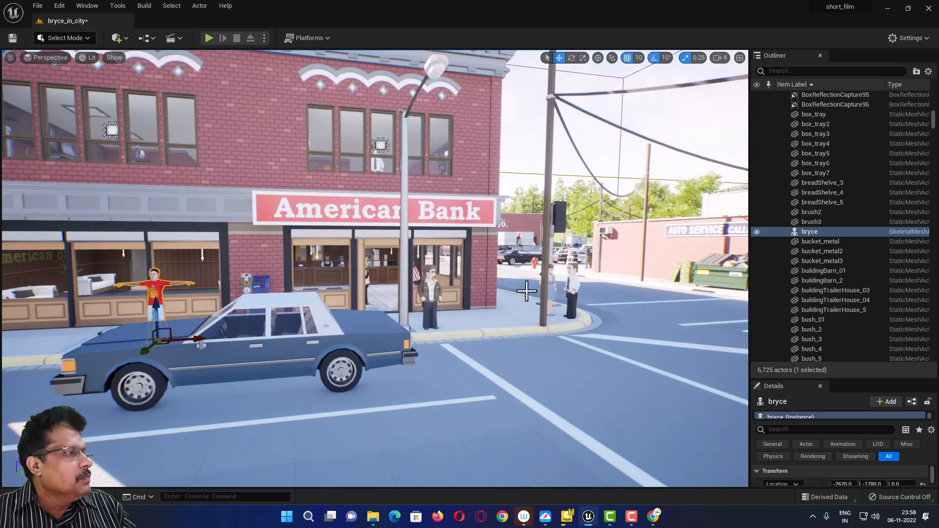
pyautogui.moveTo(196, 341); pyautogui.dragTo(536, 340)
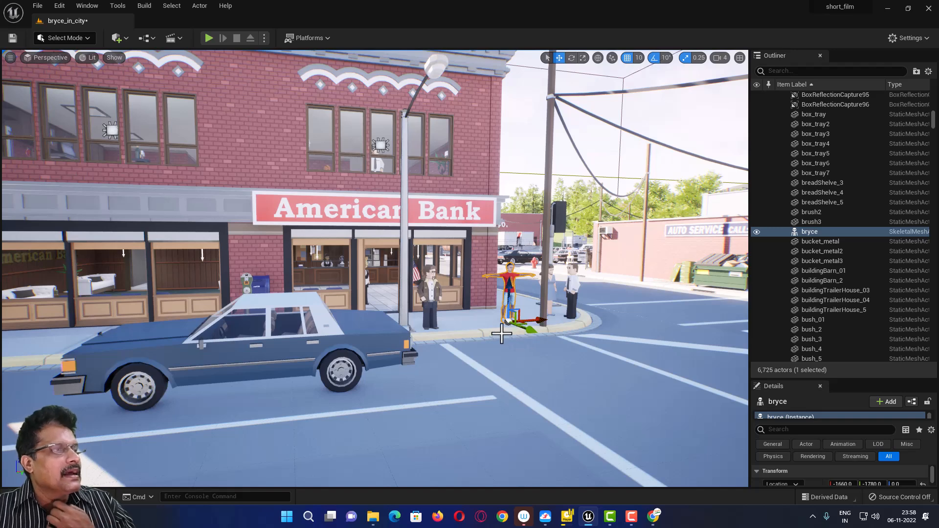
pyautogui.moveTo(540, 323); pyautogui.dragTo(514, 327)
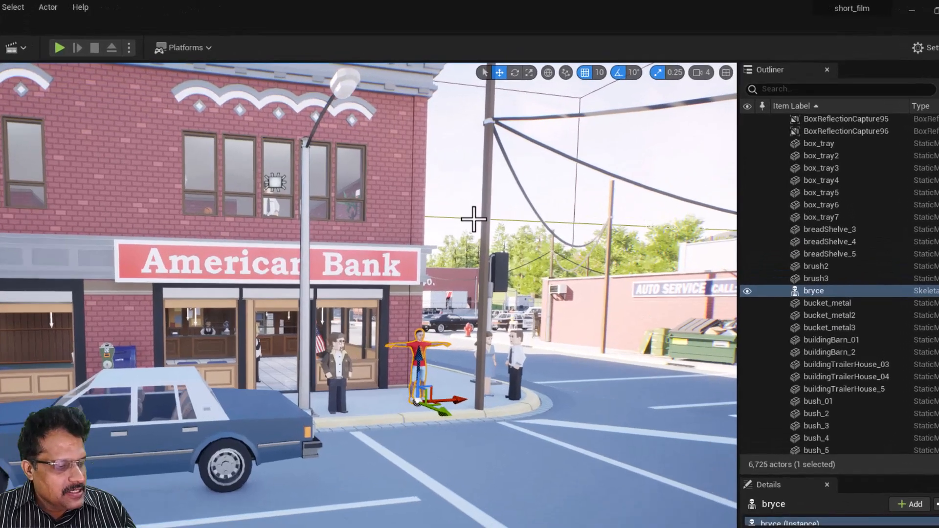
# - Rotate bryce about his vertical axis and set Details Rotation Z to exactly 90
pyautogui.press('e')
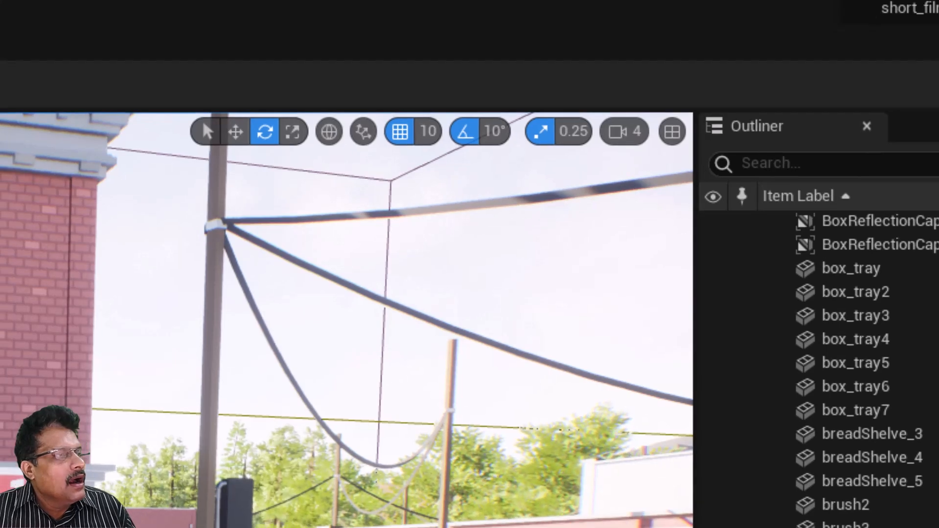
pyautogui.moveTo(474, 483); pyautogui.dragTo(522, 400)
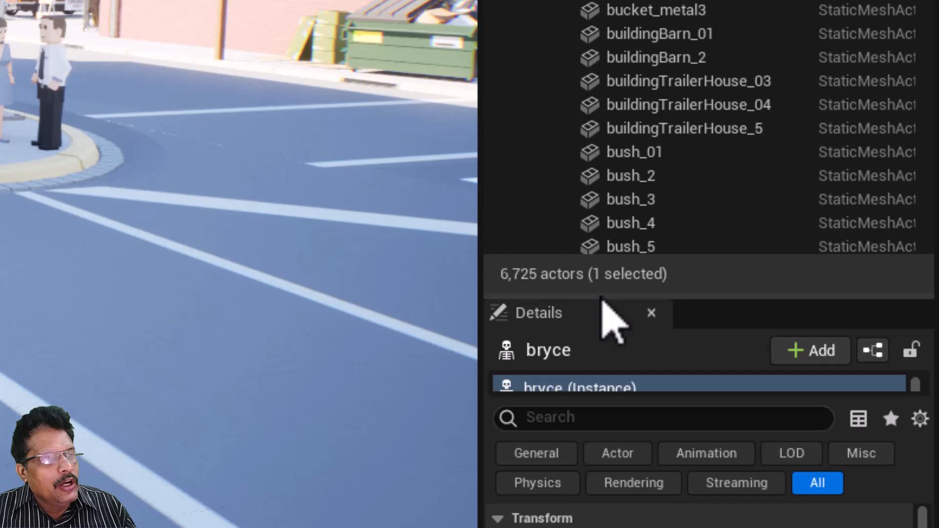
pyautogui.moveTo(602, 297); pyautogui.dragTo(583, 3)
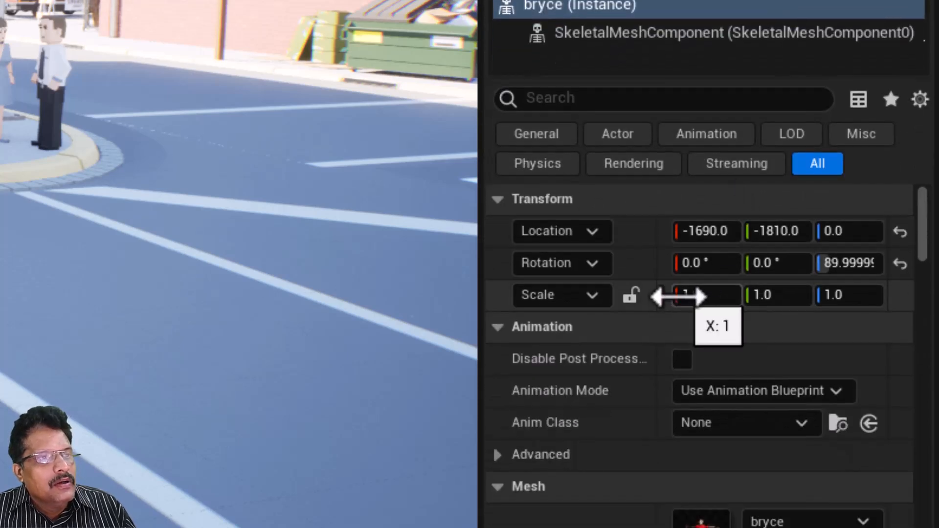
pyautogui.click(849, 264)
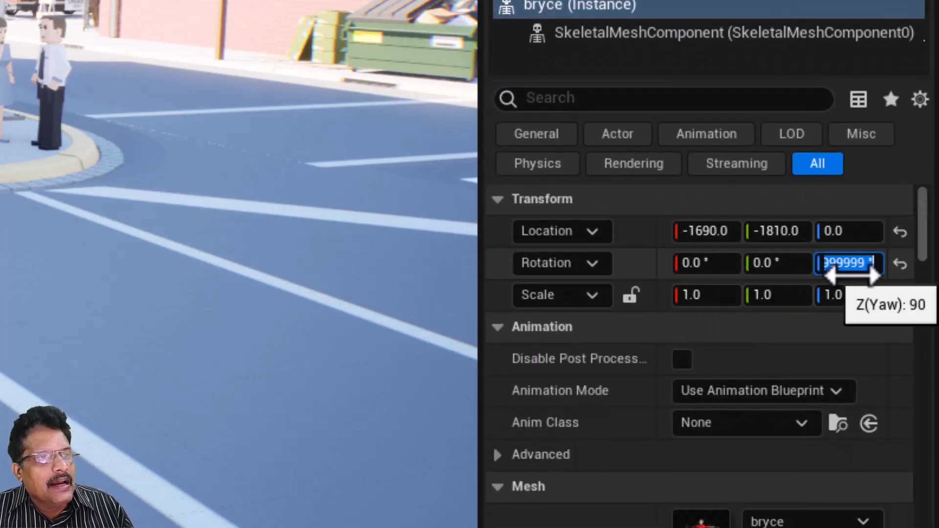
pyautogui.write('90')
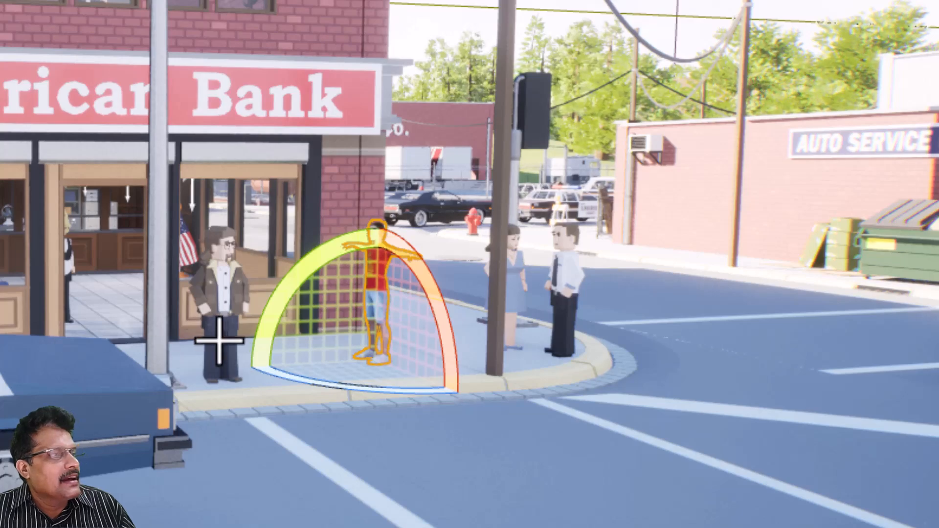
pyautogui.click(360, 427)
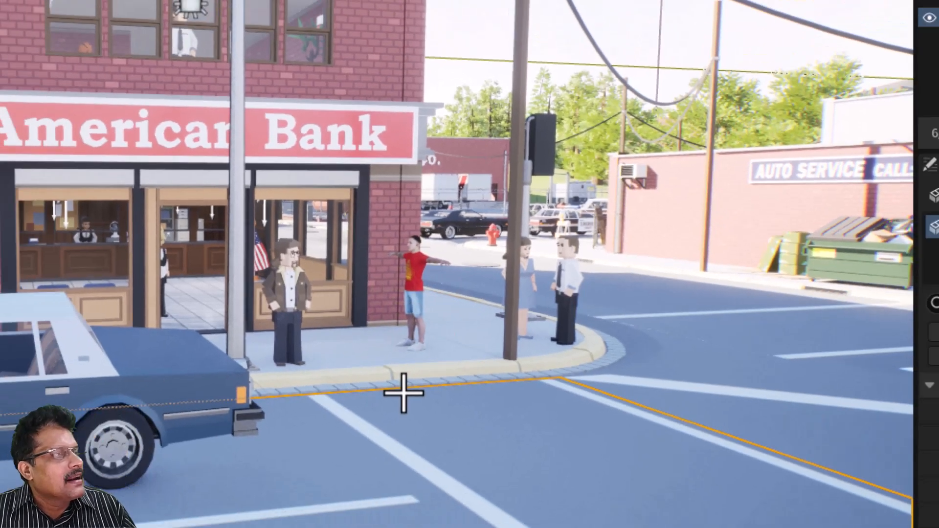